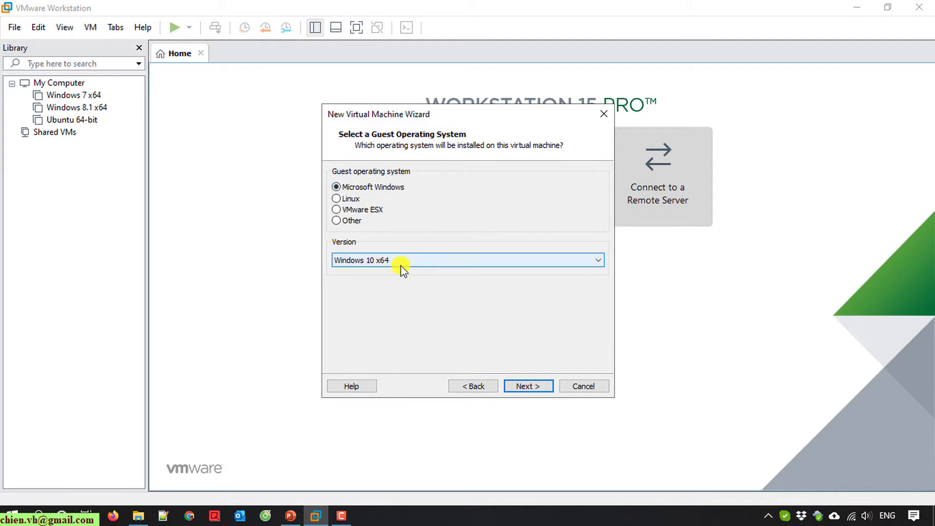
Step: Choose Microsoft Windows with version Windows 10 x64 as the guest operating system for the new virtual machine
{"action": "left_click", "coordinate": [403, 261]}
{"action": "left_click", "coordinate": [402, 261]}
{"action": "left_click", "coordinate": [394, 262]}
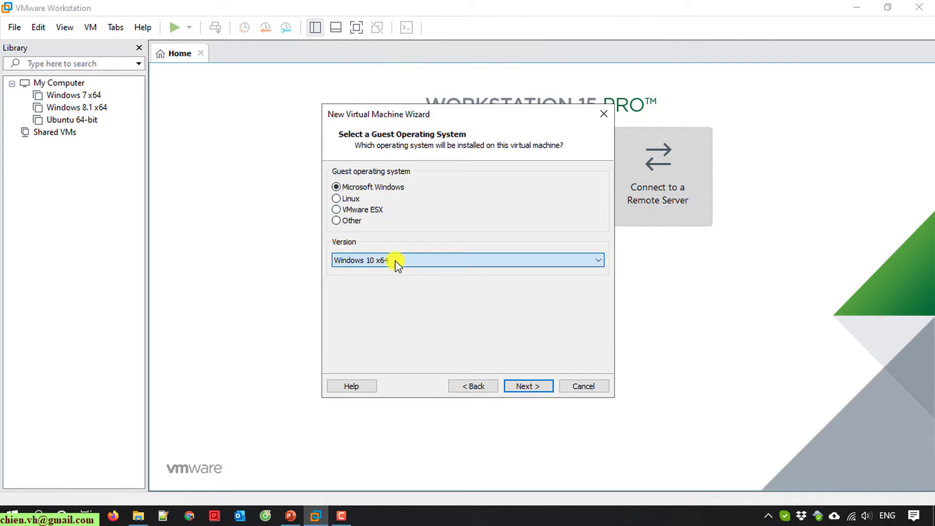
{"action": "left_click", "coordinate": [387, 6]}
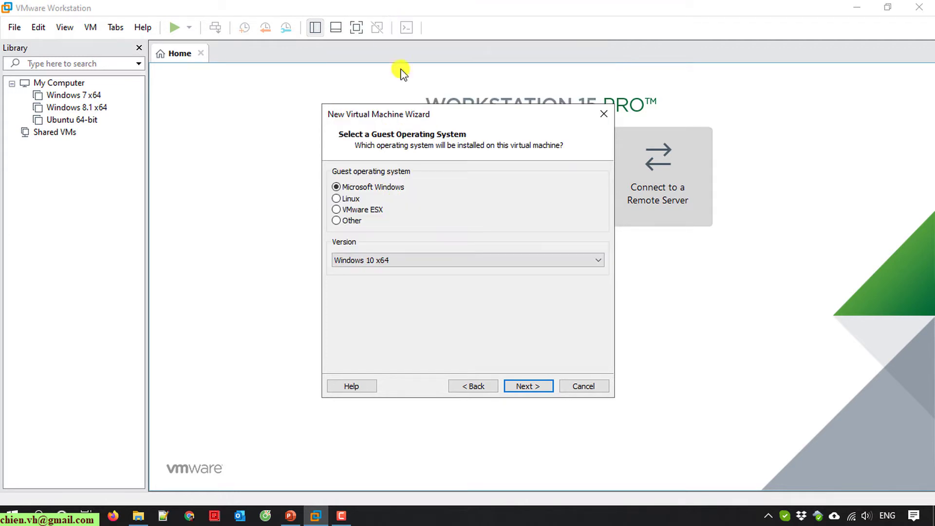
{"action": "left_click", "coordinate": [535, 387]}
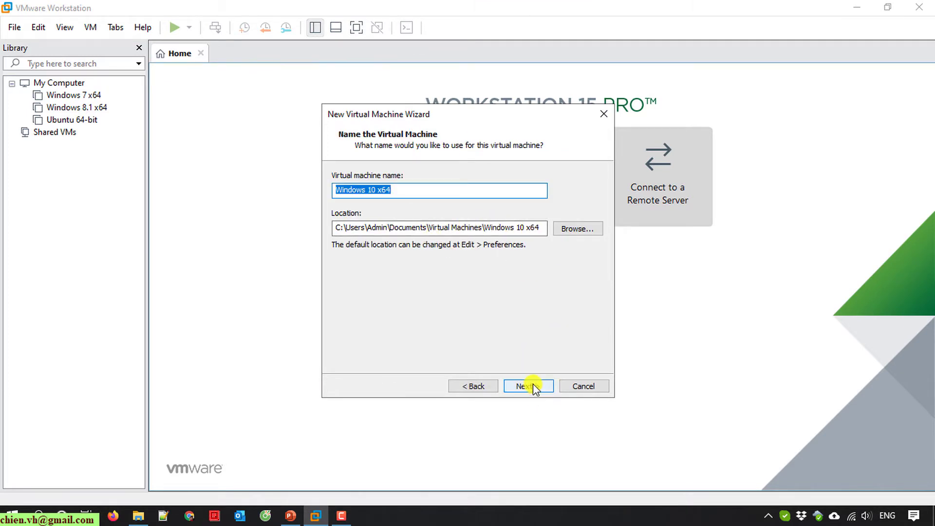
Step: Accept the name Windows 10 x64 with its default location and a 60 GB virtual disk split into multiple files
{"action": "left_click", "coordinate": [533, 384]}
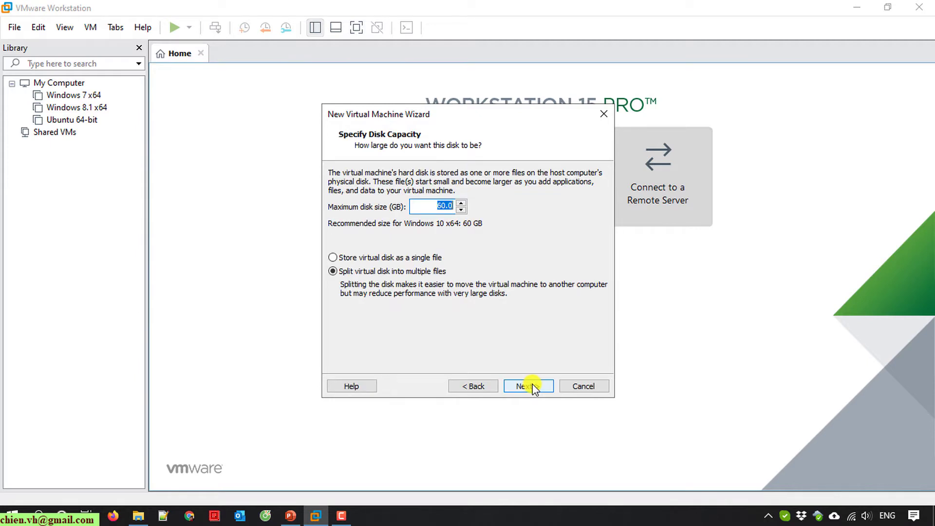
{"action": "left_click", "coordinate": [535, 387]}
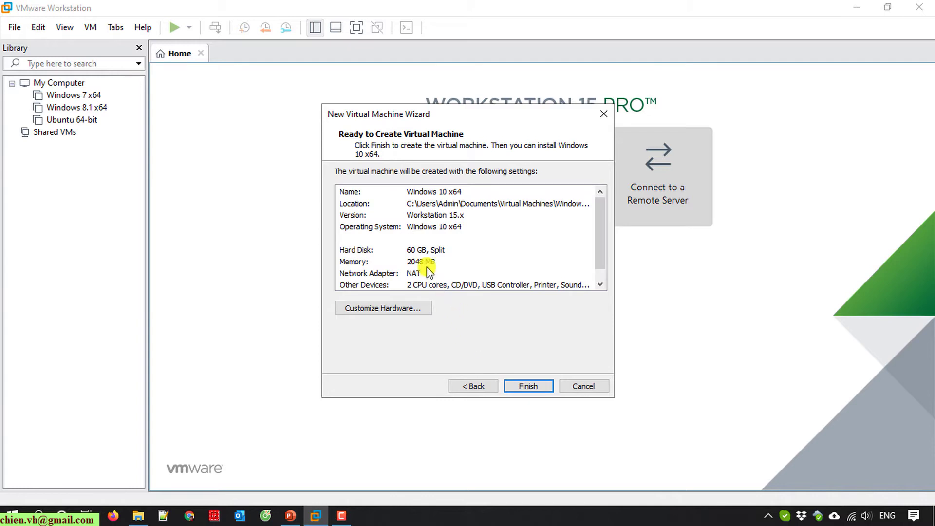
Step: Customize the new virtual machine's hardware by raising its memory to 4 GB
{"action": "mouse_move", "coordinate": [605, 211]}
{"action": "left_mouse_down"}
{"action": "mouse_move", "coordinate": [604, 246]}
{"action": "mouse_move", "coordinate": [602, 209]}
{"action": "left_mouse_up"}
{"action": "left_click", "coordinate": [403, 312]}
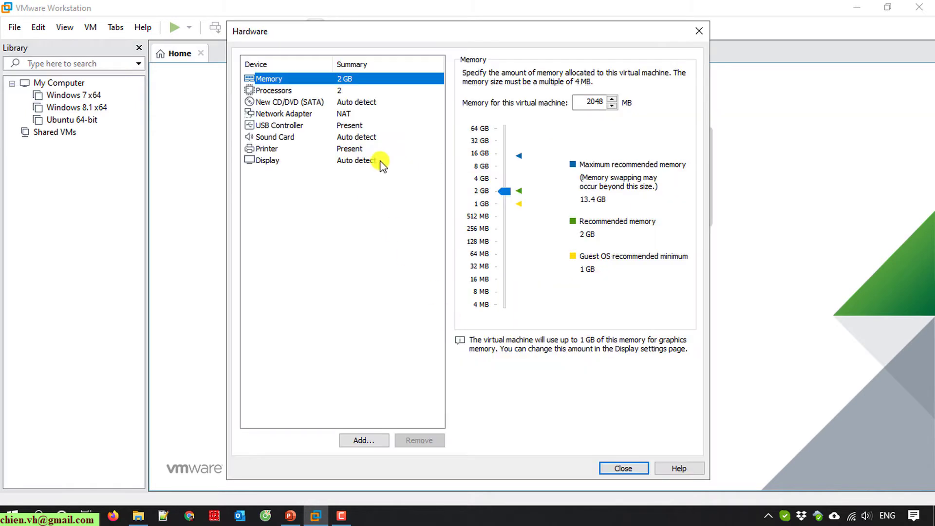
{"action": "left_click_drag", "start_coordinate": [505, 191], "coordinate": [507, 184]}
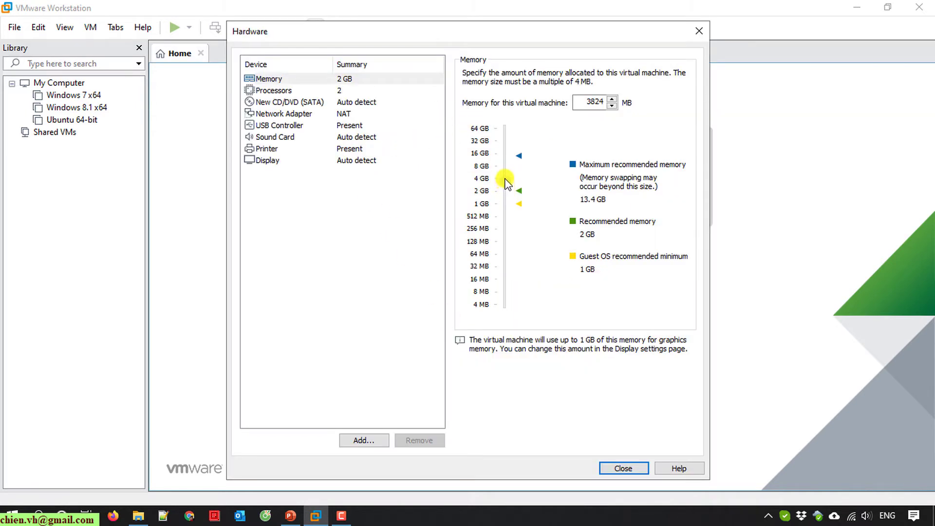
Step: Set the virtual machine to 2 processors with 2 cores each and finish creating it
{"action": "left_click", "coordinate": [334, 91]}
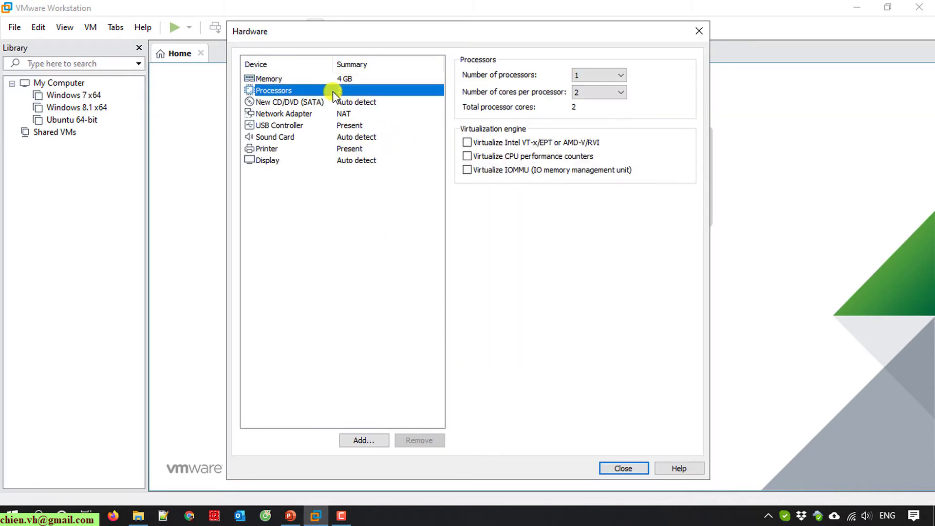
{"action": "left_click", "coordinate": [589, 95]}
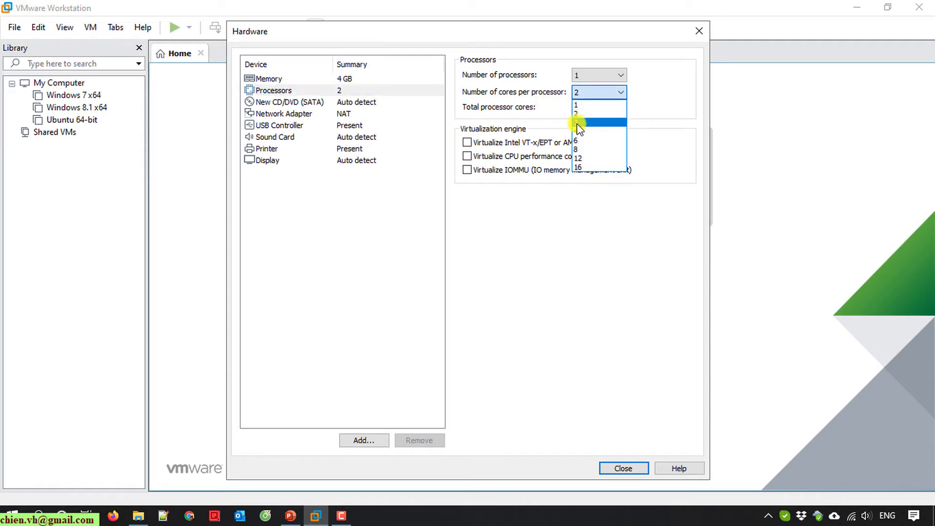
{"action": "left_click", "coordinate": [578, 122]}
{"action": "left_click", "coordinate": [599, 75]}
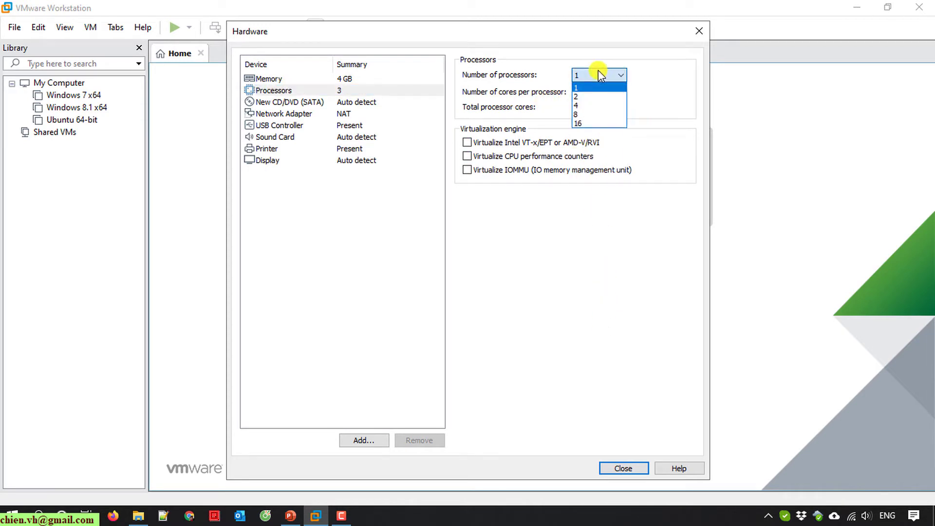
{"action": "left_click", "coordinate": [609, 88]}
{"action": "left_click", "coordinate": [598, 92]}
{"action": "left_click", "coordinate": [597, 114]}
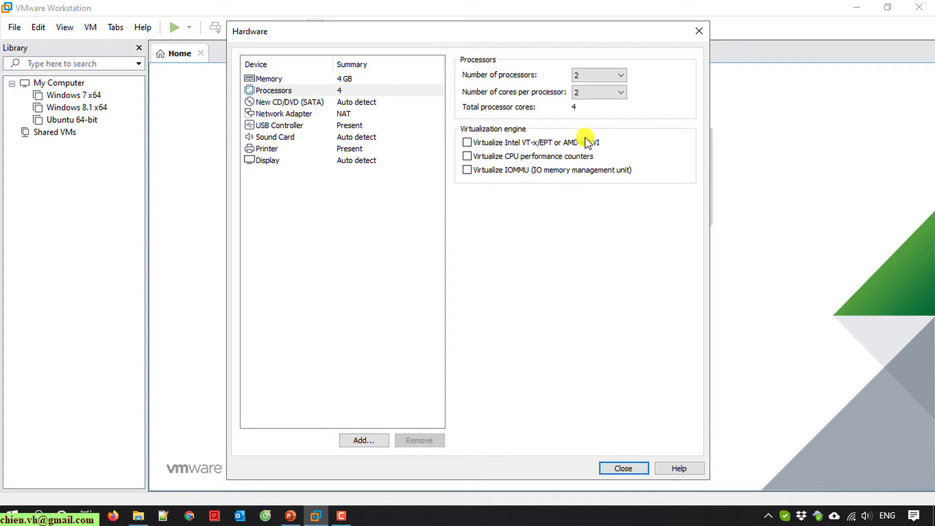
{"action": "left_click", "coordinate": [630, 466]}
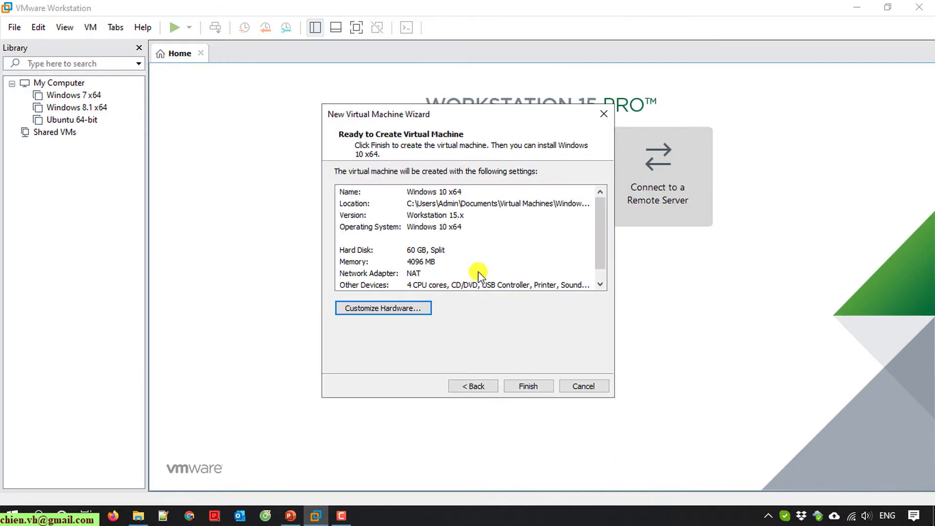
{"action": "left_click", "coordinate": [536, 385]}
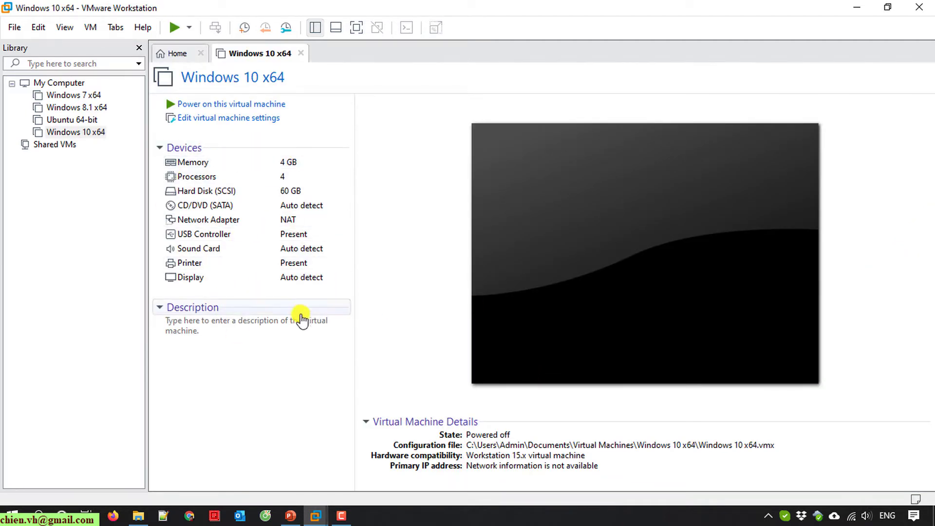
Step: Attach the image D:\ISO\Windows 10 Pro_Build 1730.iso to the Windows 10 x64 virtual machine's CD/DVD drive
{"action": "left_click", "coordinate": [235, 121]}
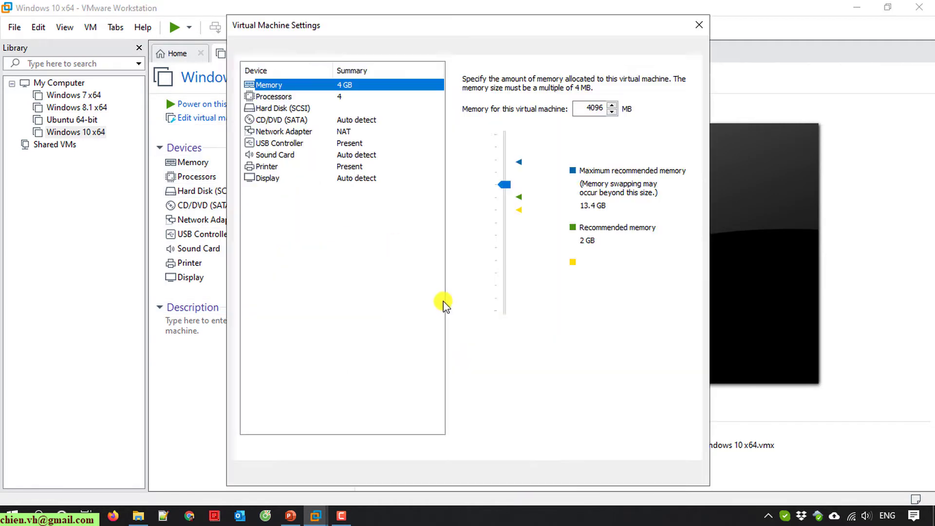
{"action": "left_click", "coordinate": [404, 120]}
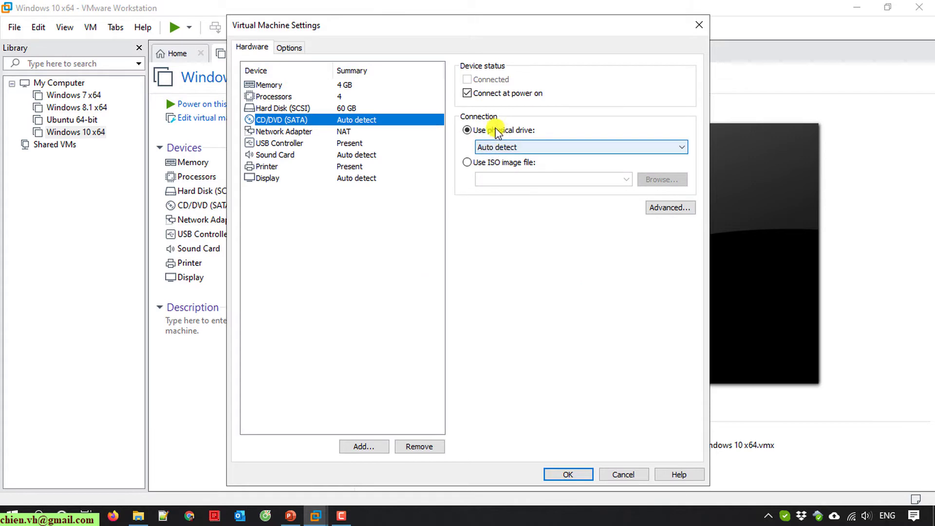
{"action": "left_click", "coordinate": [485, 163]}
{"action": "left_click", "coordinate": [657, 180]}
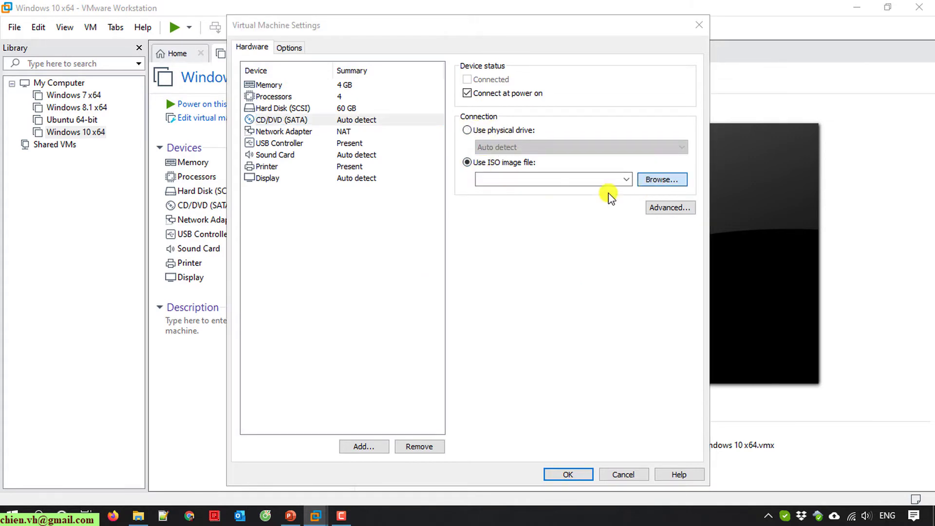
{"action": "left_click", "coordinate": [287, 281]}
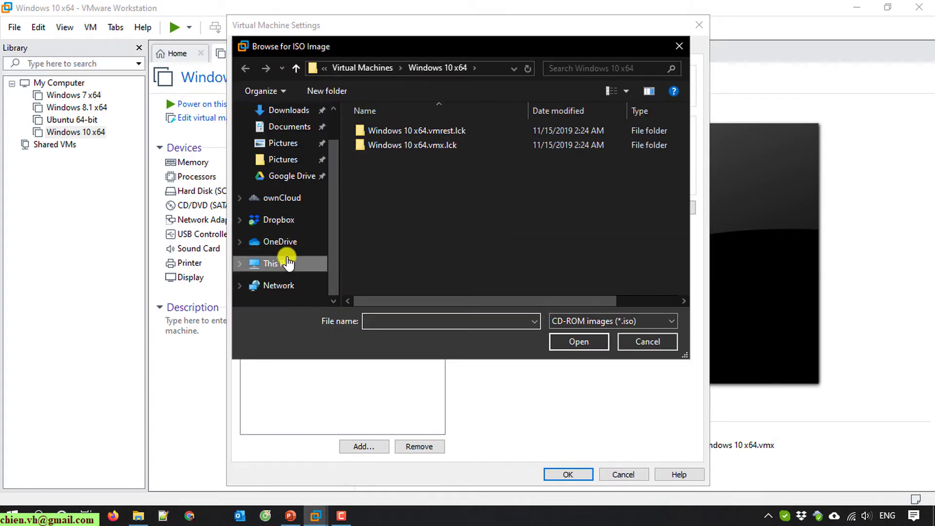
{"action": "scroll", "coordinate": [422, 211], "scroll_direction": "down", "scroll_amount": 2}
{"action": "double_click", "coordinate": [421, 211]}
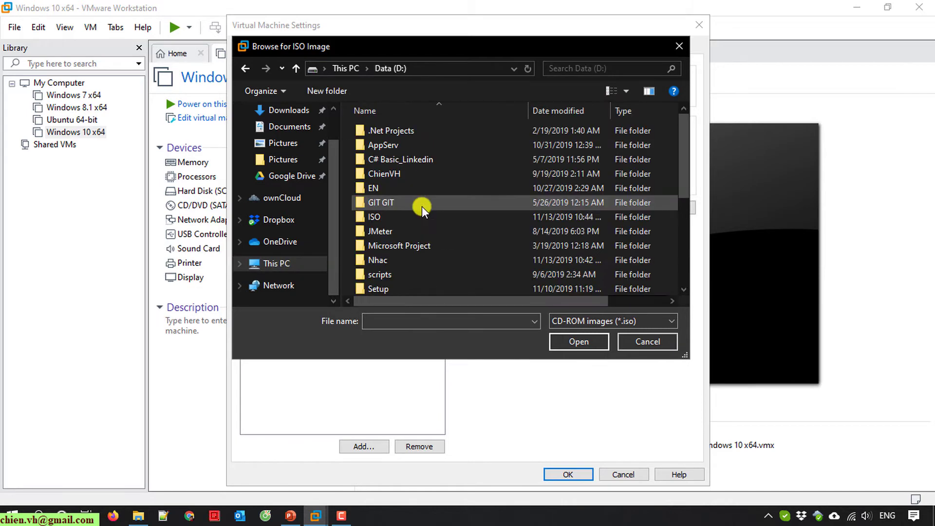
{"action": "double_click", "coordinate": [369, 209]}
{"action": "left_click", "coordinate": [389, 180]}
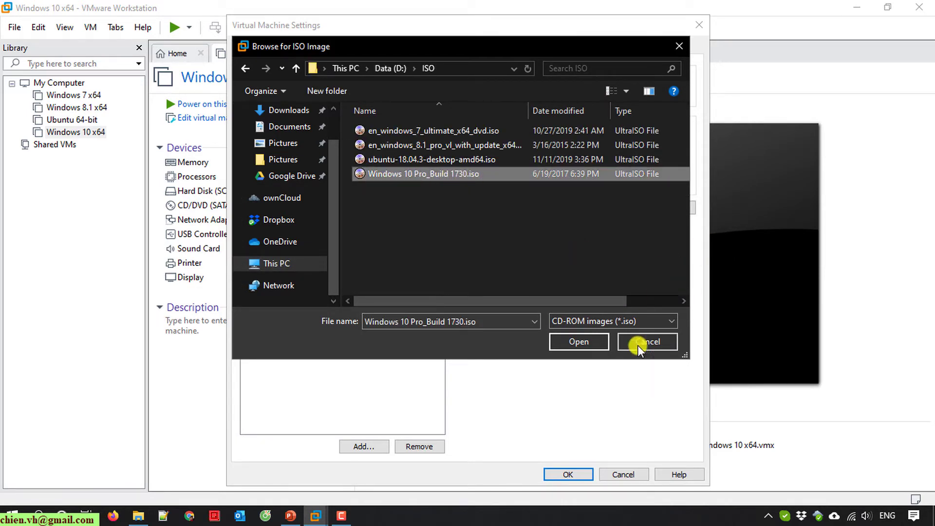
{"action": "left_click", "coordinate": [580, 341]}
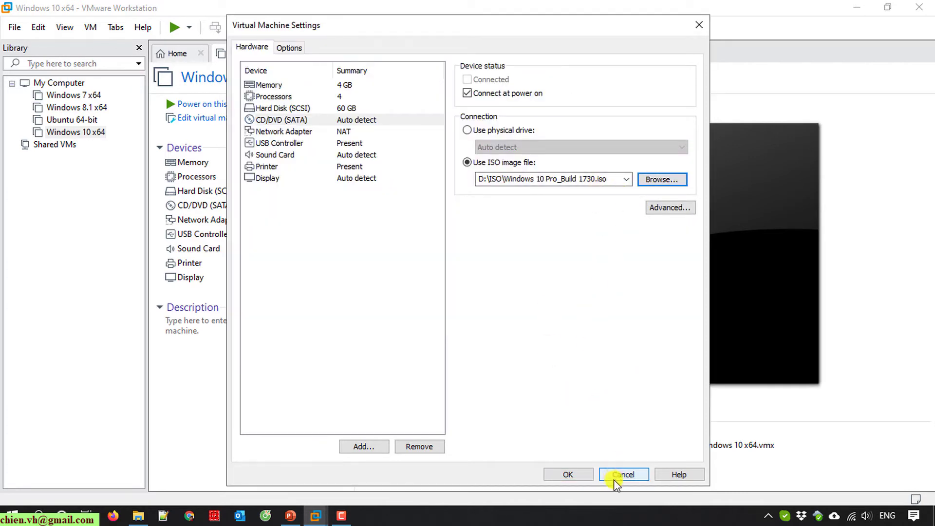
{"action": "left_click", "coordinate": [566, 474]}
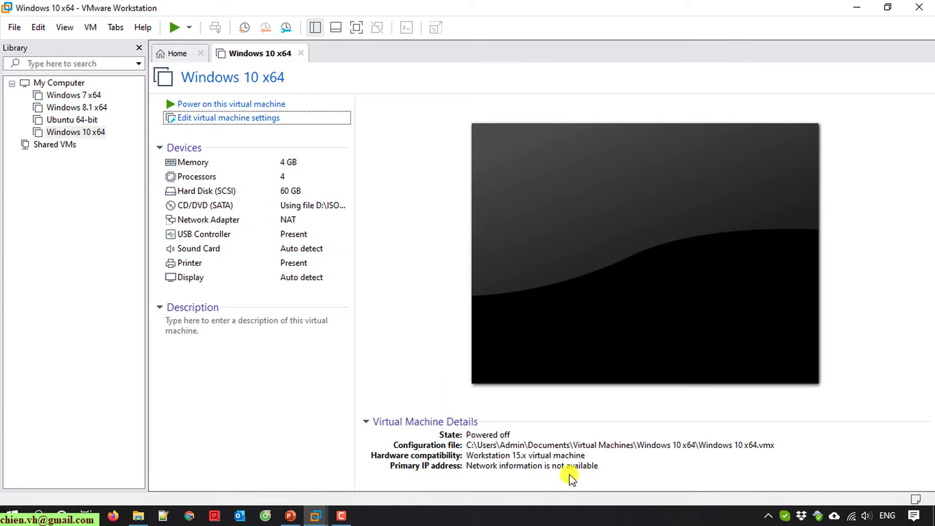
Step: Power on the Windows 10 x64 virtual machine, show it full screen and boot it from the installation disc
{"action": "left_click", "coordinate": [226, 105]}
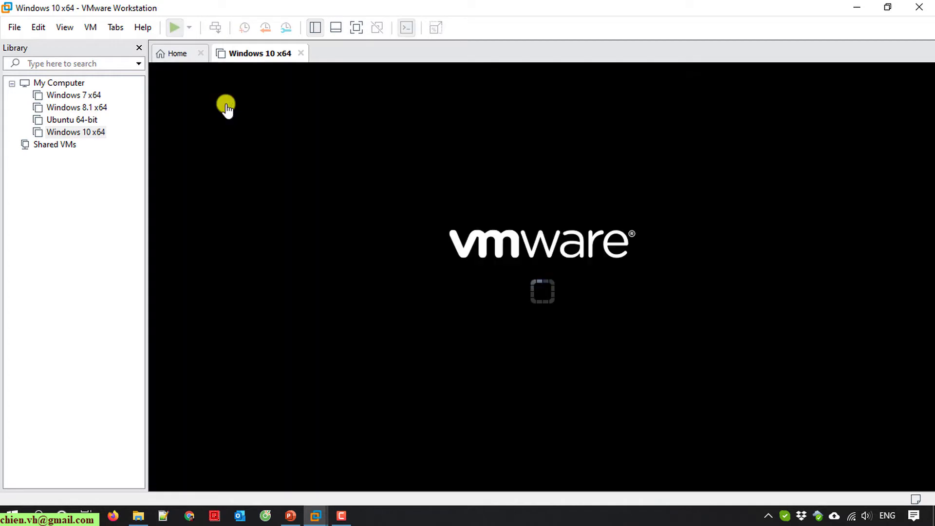
{"action": "left_click", "coordinate": [357, 29]}
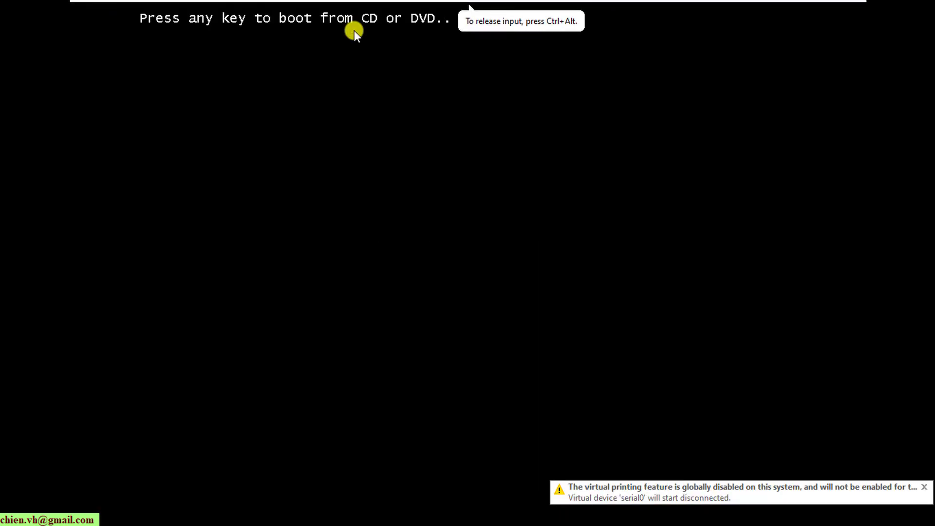
{"action": "key", "text": "Return"}
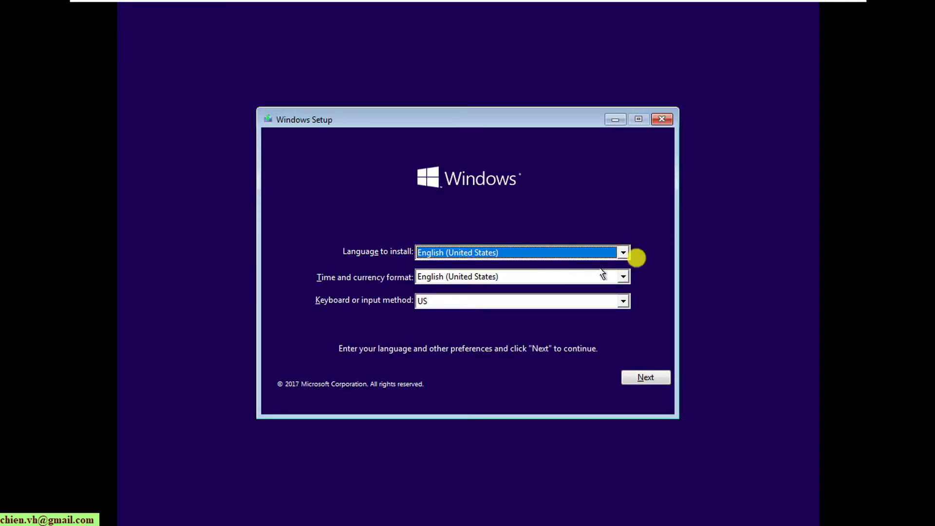
Step: Start the Windows installation in English (United States) without a product key and choose the Windows 10 Pro x64 edition
{"action": "left_click", "coordinate": [644, 379]}
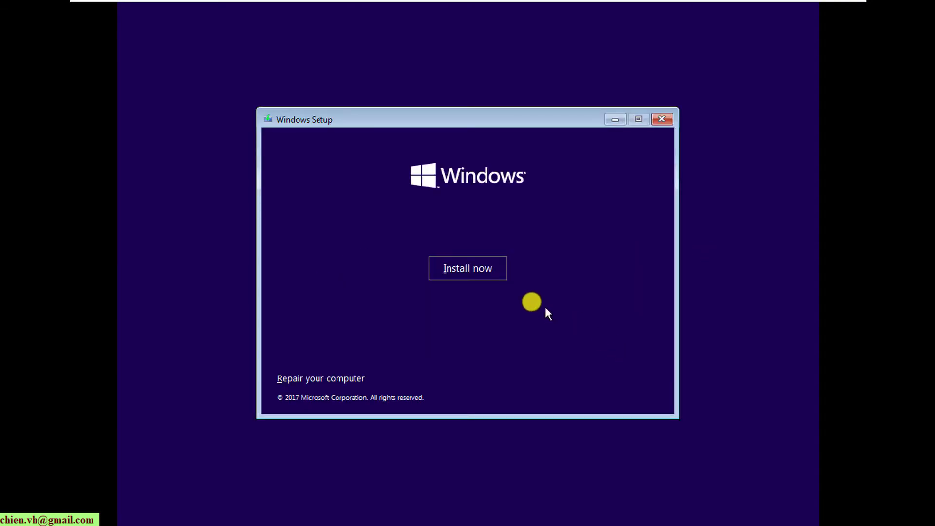
{"action": "left_click", "coordinate": [465, 269]}
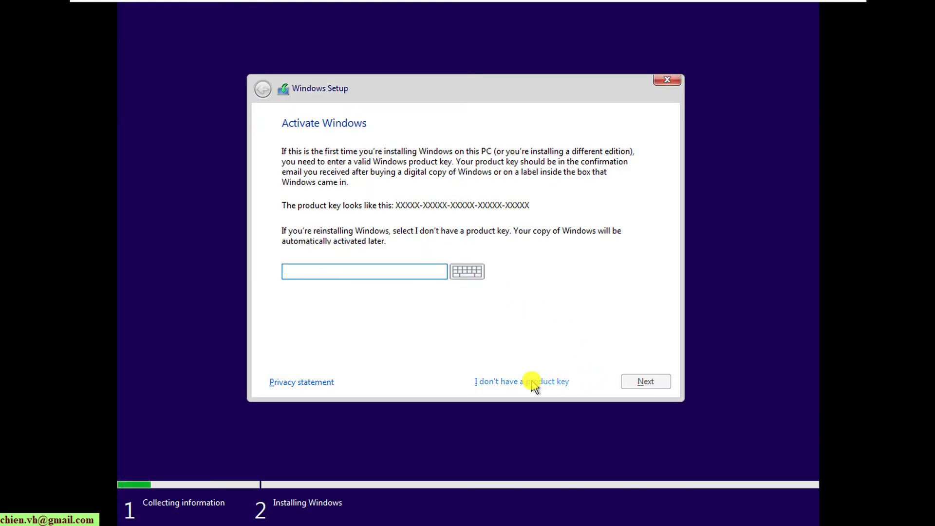
{"action": "left_click", "coordinate": [531, 381]}
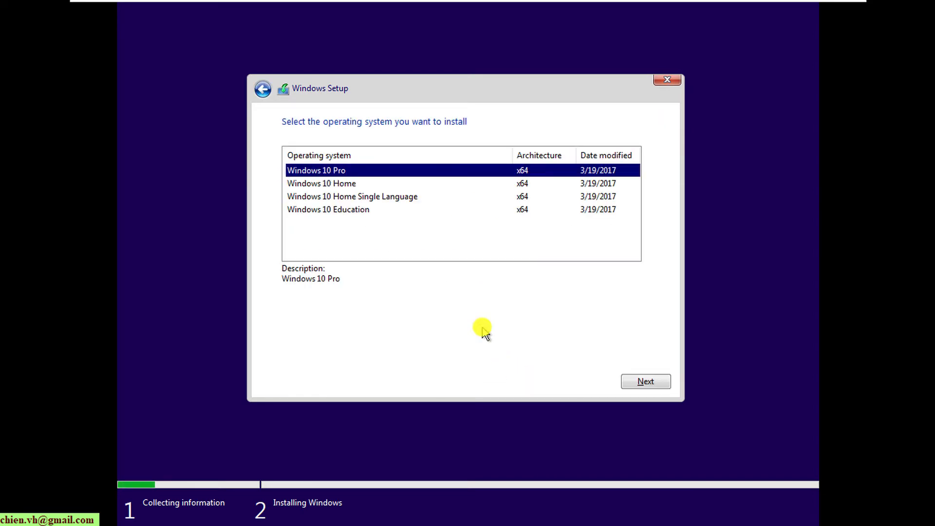
{"action": "left_click", "coordinate": [646, 382]}
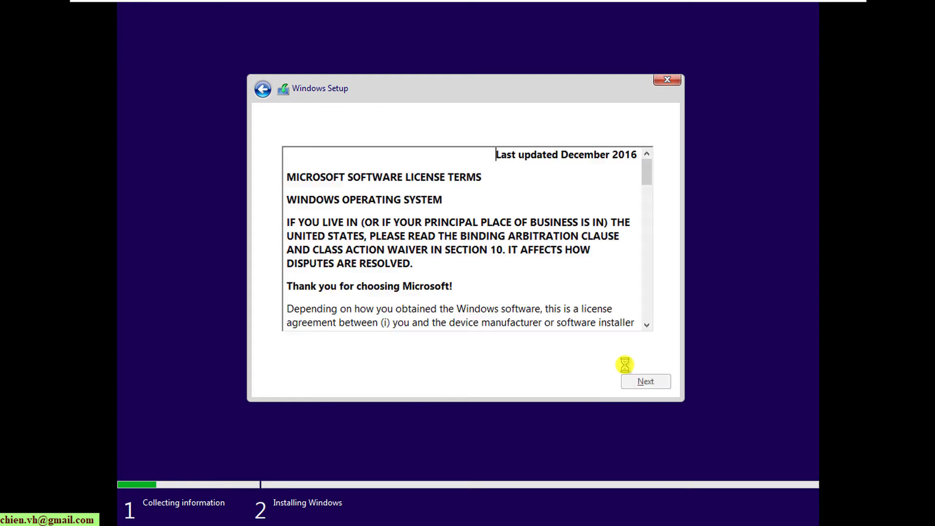
Step: Accept the Microsoft license terms and choose the Custom: Install Windows only (advanced) installation type
{"action": "left_click", "coordinate": [348, 353]}
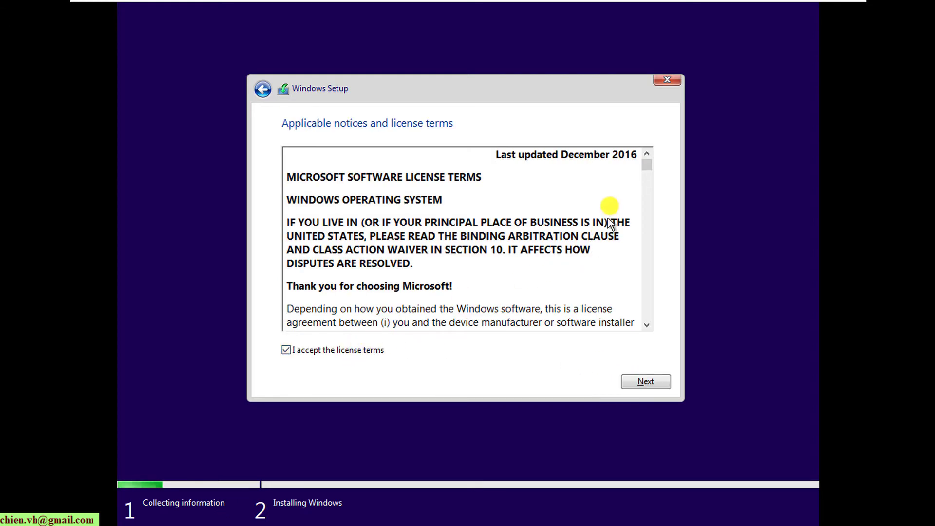
{"action": "left_click_drag", "start_coordinate": [647, 166], "coordinate": [655, 324]}
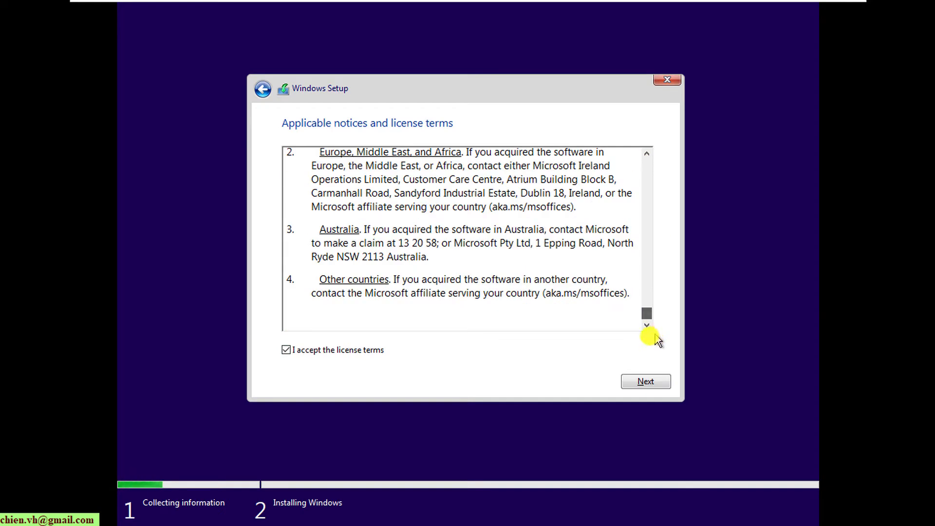
{"action": "left_click", "coordinate": [642, 381]}
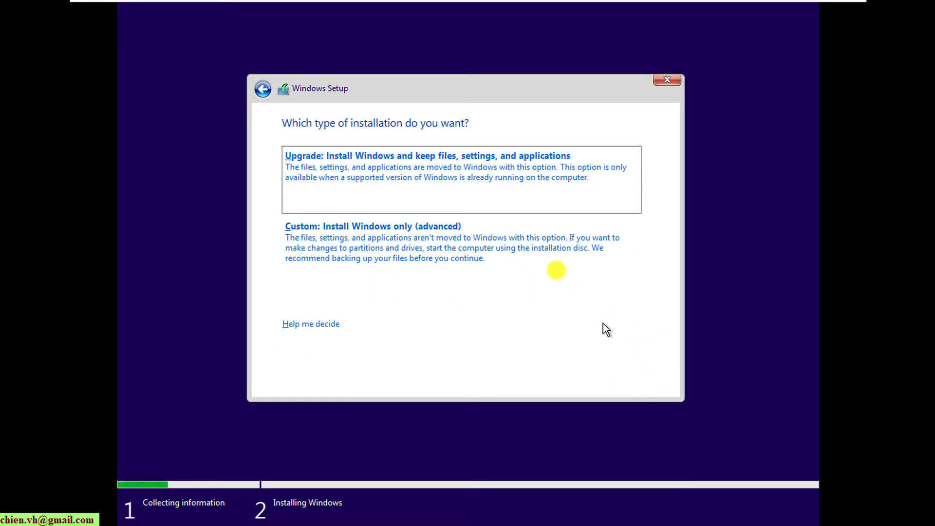
{"action": "left_click", "coordinate": [343, 249]}
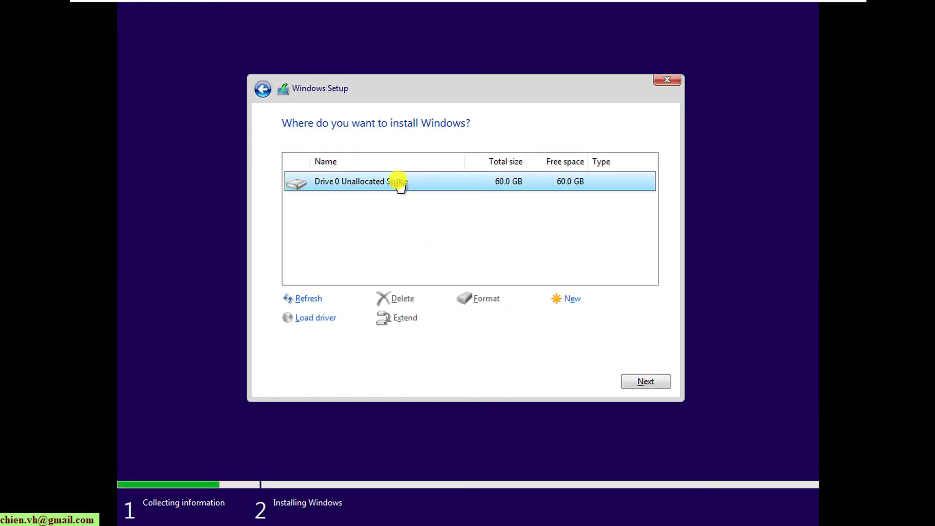
Step: Create a 61440 MB partition in Drive 0's unallocated space, allowing the additional system partitions
{"action": "left_click", "coordinate": [569, 301]}
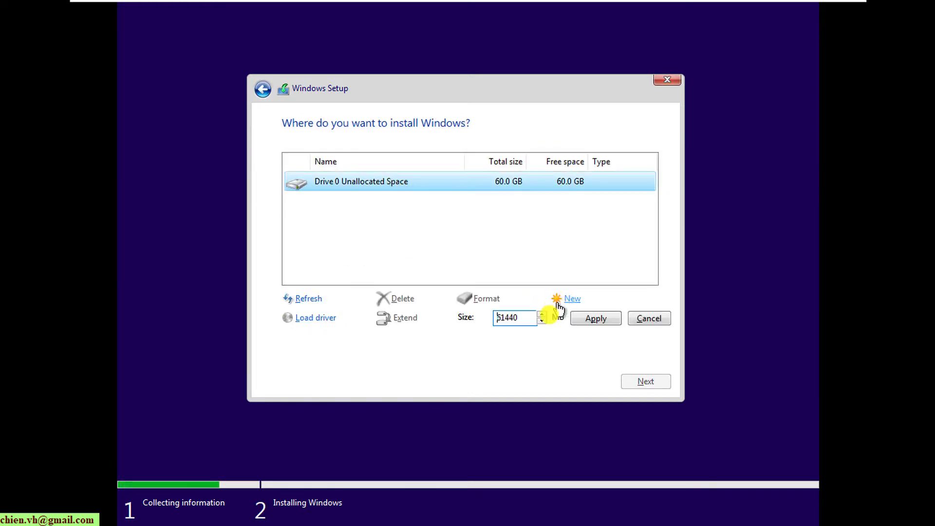
{"action": "left_click", "coordinate": [591, 321]}
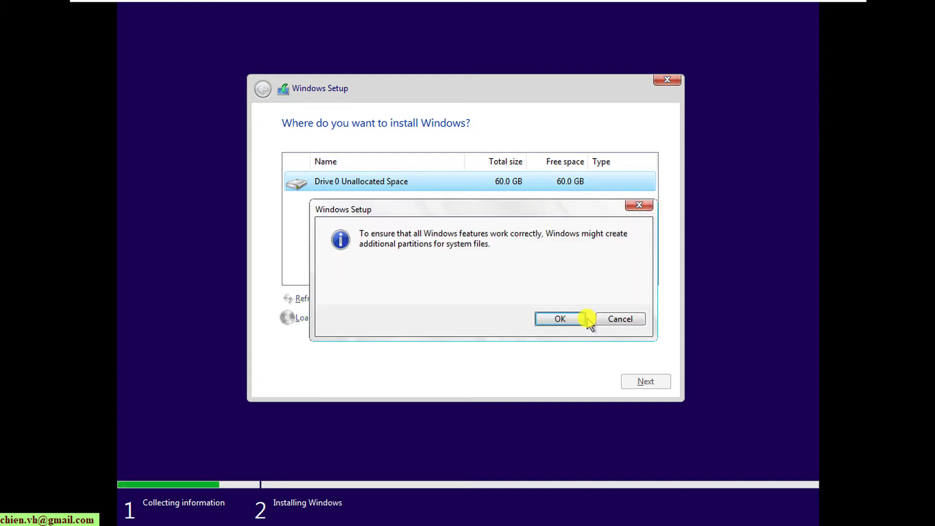
{"action": "left_click", "coordinate": [567, 319]}
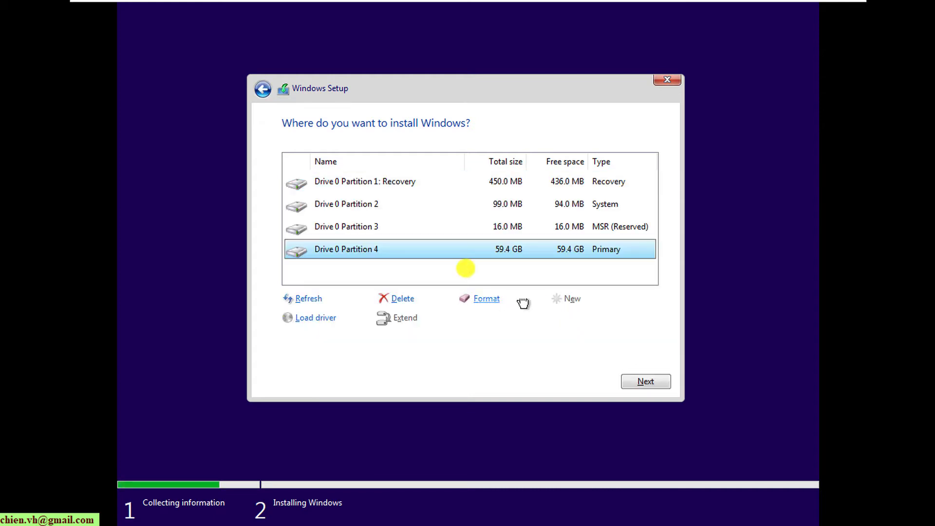
Step: Install Windows on the primary partition, Drive 0 Partition 4, and restart the virtual machine immediately after the files are copied
{"action": "left_click", "coordinate": [643, 383]}
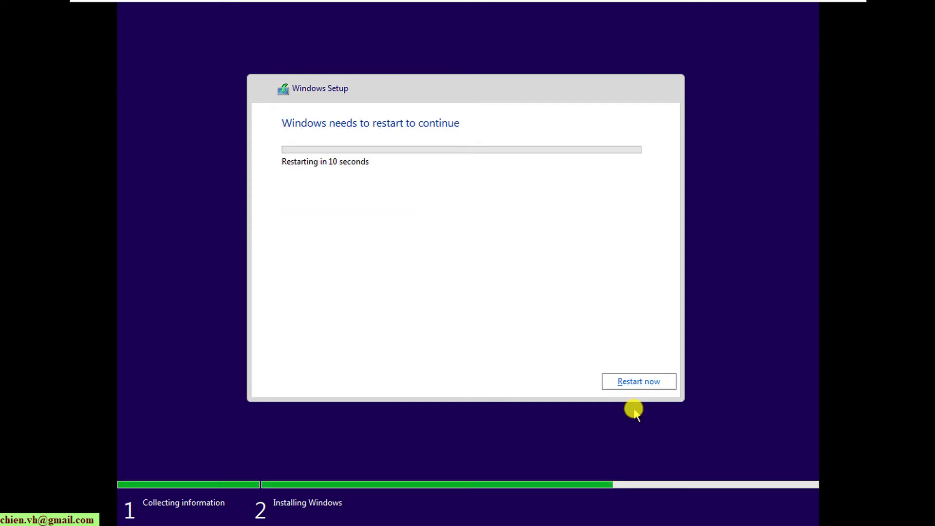
{"action": "left_click", "coordinate": [653, 383]}
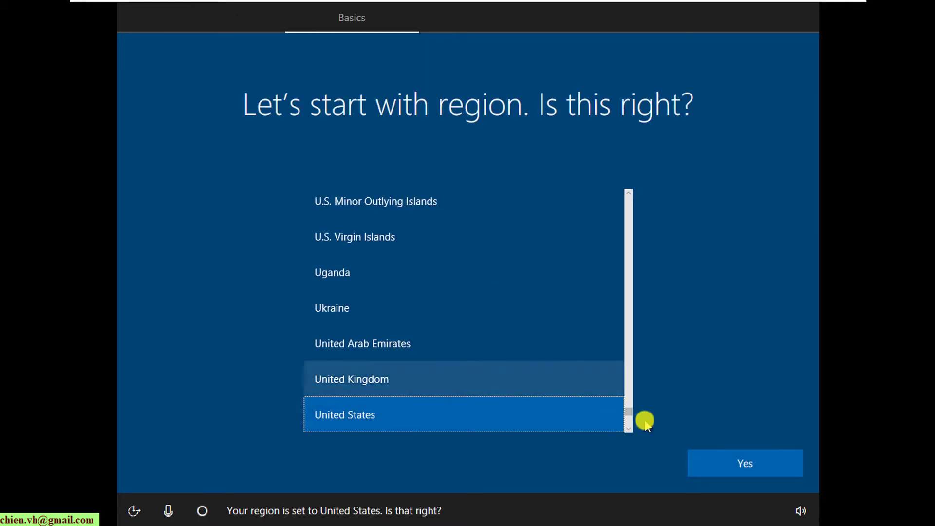
Step: Confirm United States as the region and US as the keyboard layout, skipping a second keyboard layout
{"action": "left_click", "coordinate": [774, 462]}
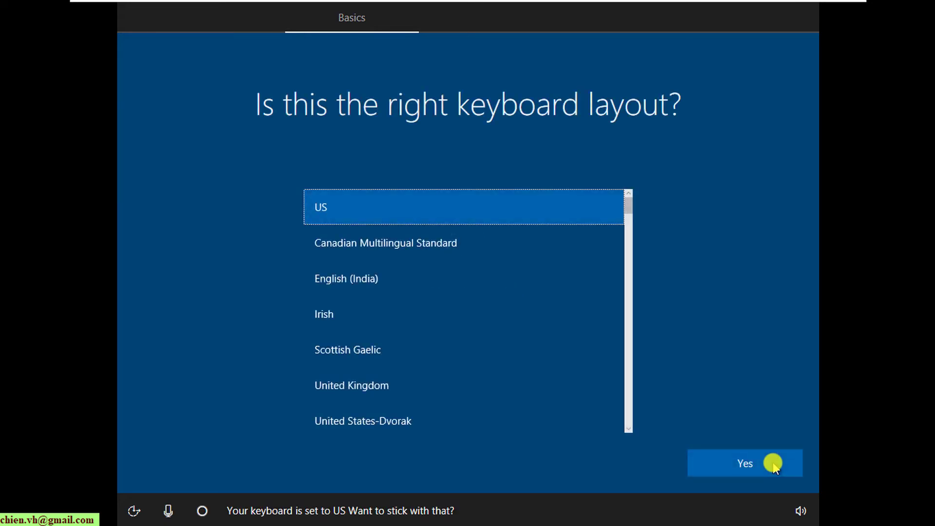
{"action": "left_click", "coordinate": [762, 460]}
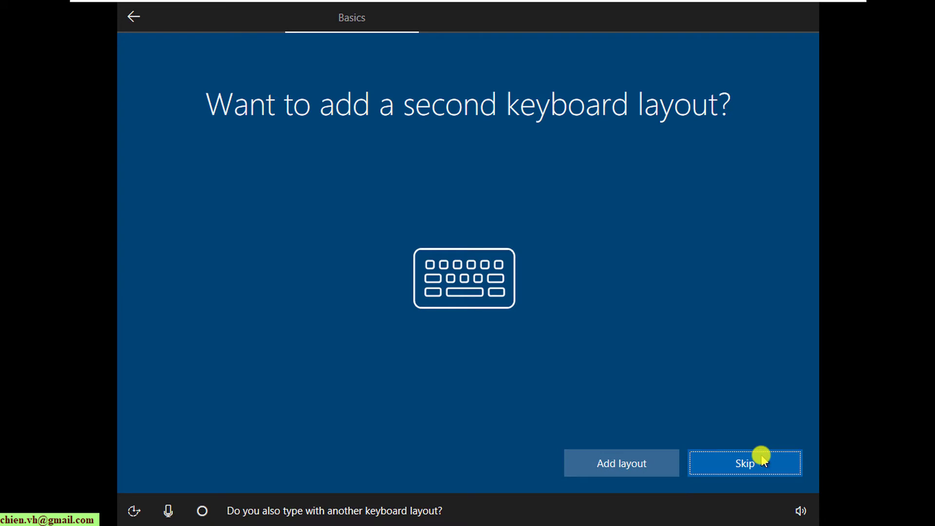
{"action": "left_click", "coordinate": [753, 467]}
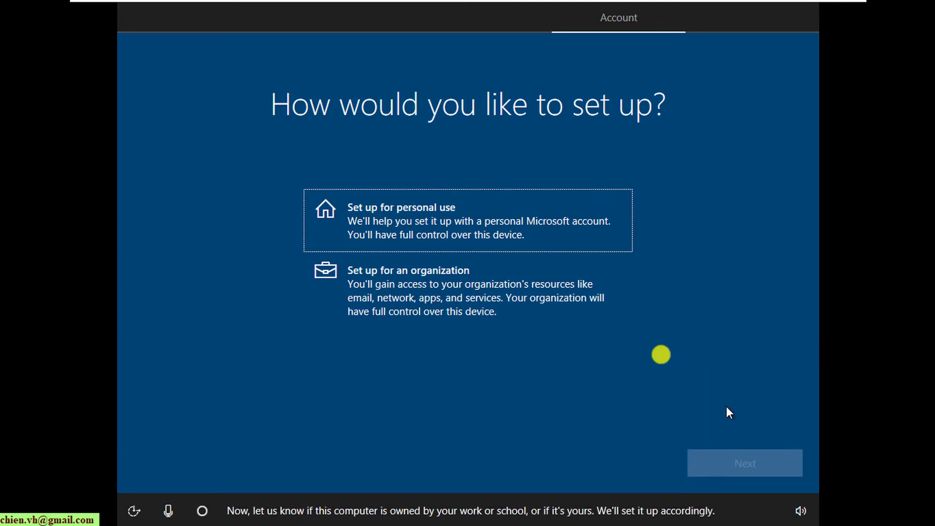
Step: Set up the PC for personal use with an offline account, choosing the limited experience over a Microsoft sign-in
{"action": "left_click", "coordinate": [483, 217]}
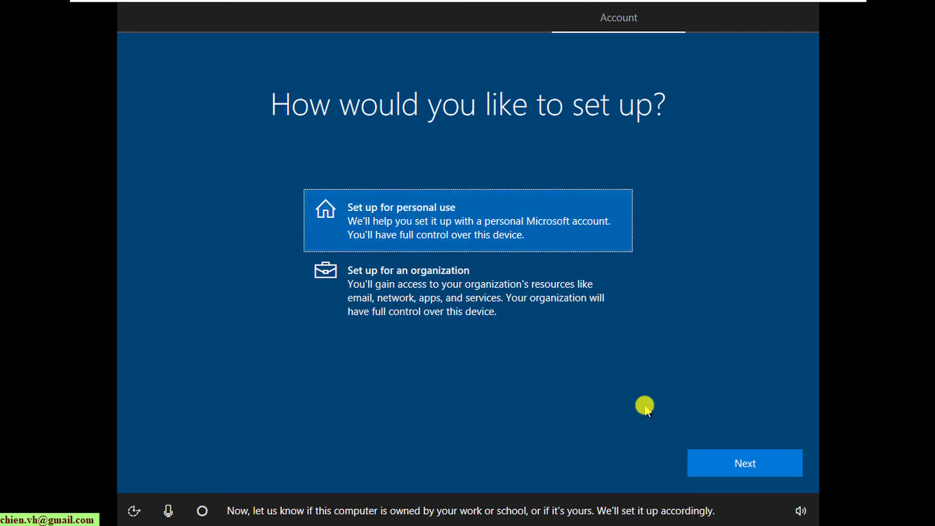
{"action": "left_click", "coordinate": [743, 463]}
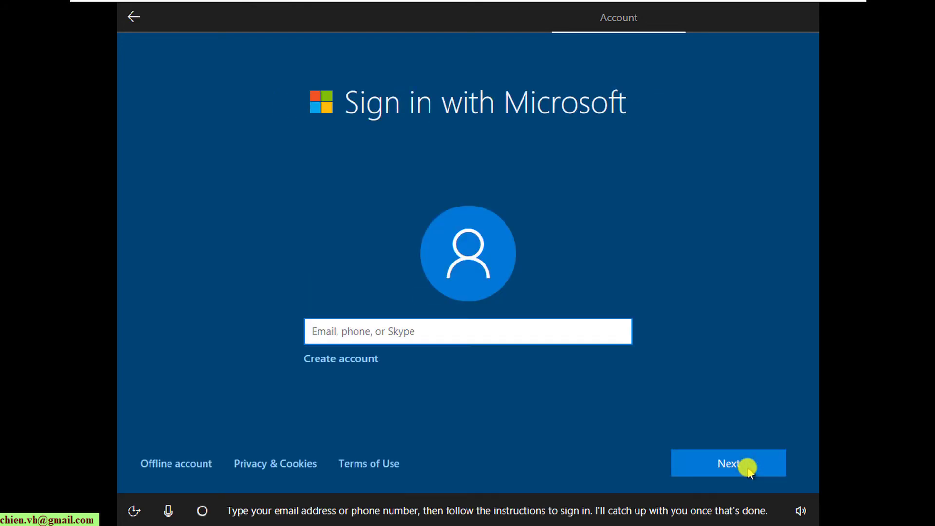
{"action": "left_click", "coordinate": [184, 464]}
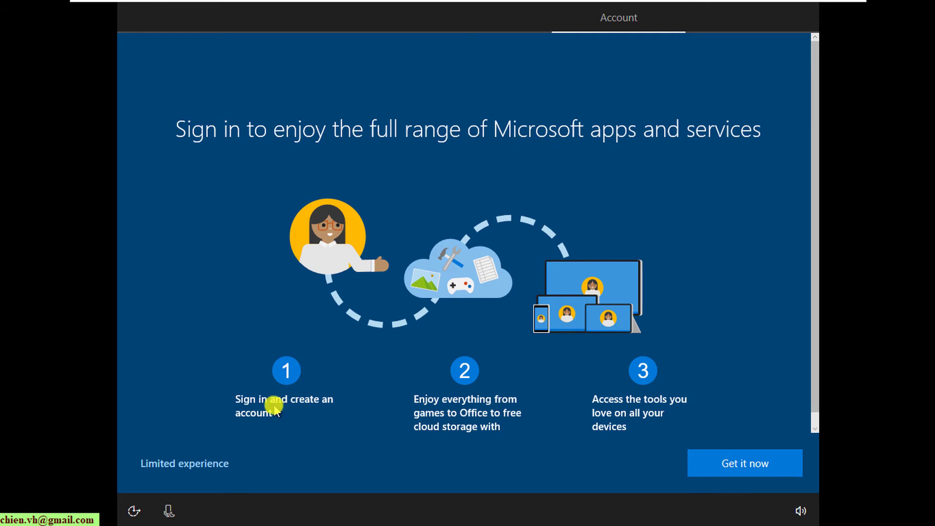
{"action": "left_click", "coordinate": [199, 464]}
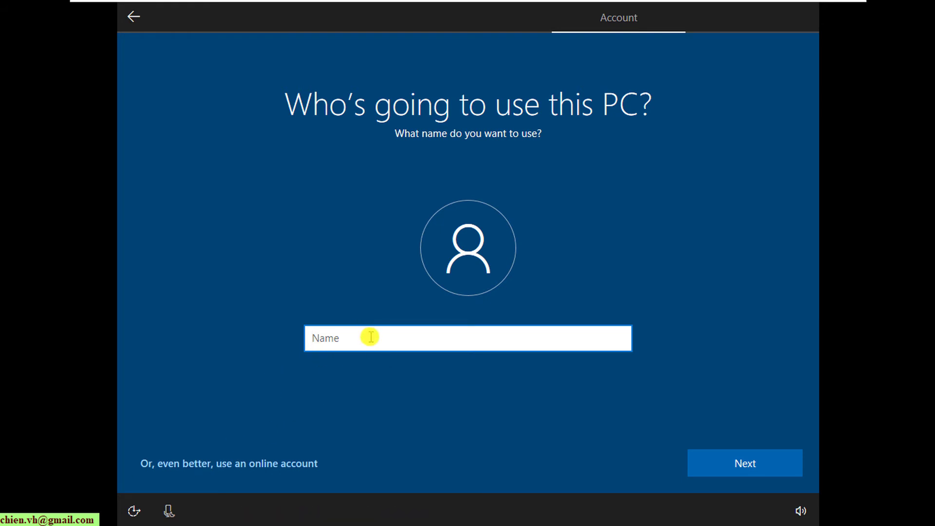
Step: Enter the user name for the local account and leave its password blank
{"action": "type", "text": "chienvh"}
{"action": "left_click", "coordinate": [745, 463]}
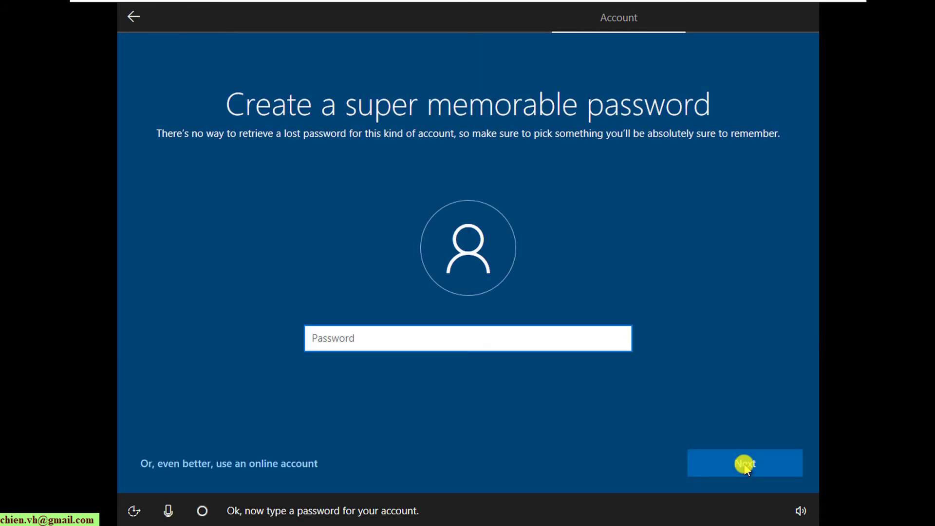
{"action": "left_click", "coordinate": [744, 464]}
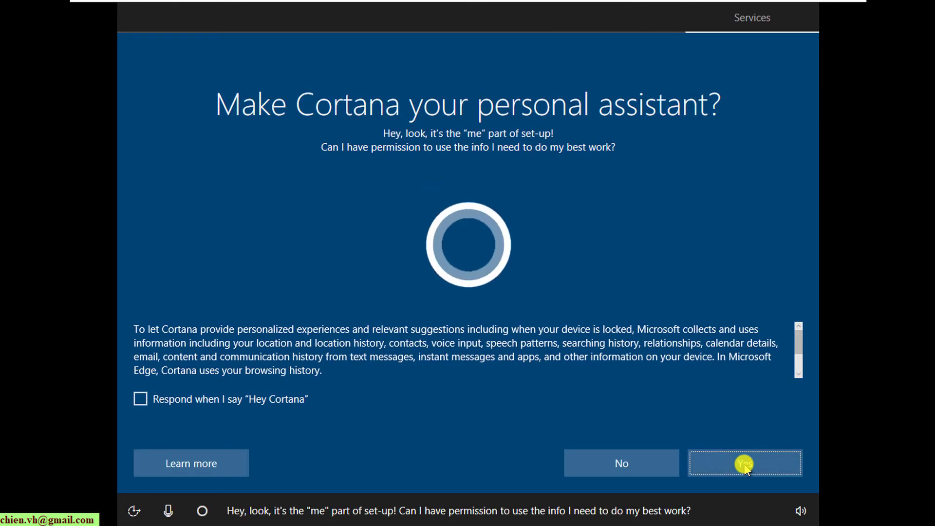
Step: Accept Cortana as the personal assistant, complete the Windows setup and allow the PC to be discoverable on the network
{"action": "left_click", "coordinate": [715, 469]}
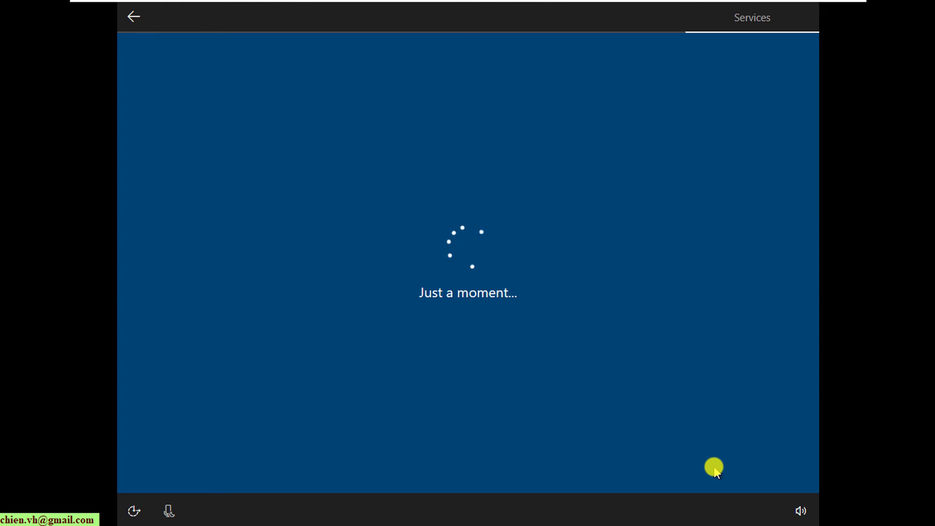
{"action": "left_click", "coordinate": [715, 469]}
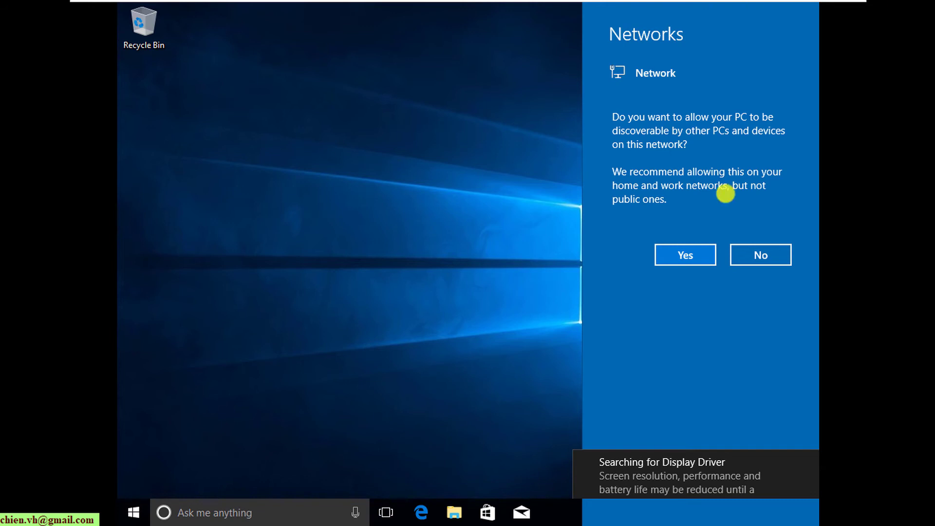
{"action": "left_click", "coordinate": [698, 255]}
{"action": "left_click", "coordinate": [699, 255]}
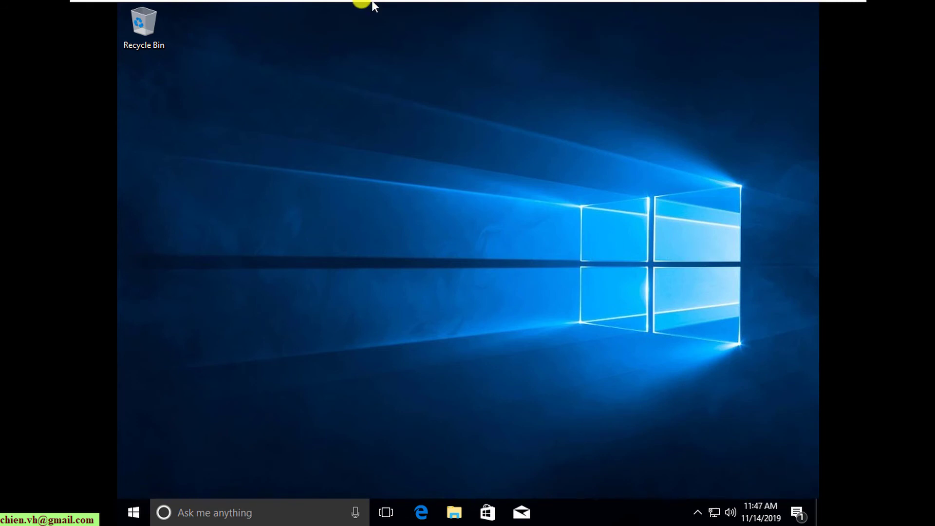
Step: Connect the VMware Tools installer CD to the running Windows 10 x64 virtual machine and return input to the guest desktop
{"action": "mouse_move", "coordinate": [360, 3]}
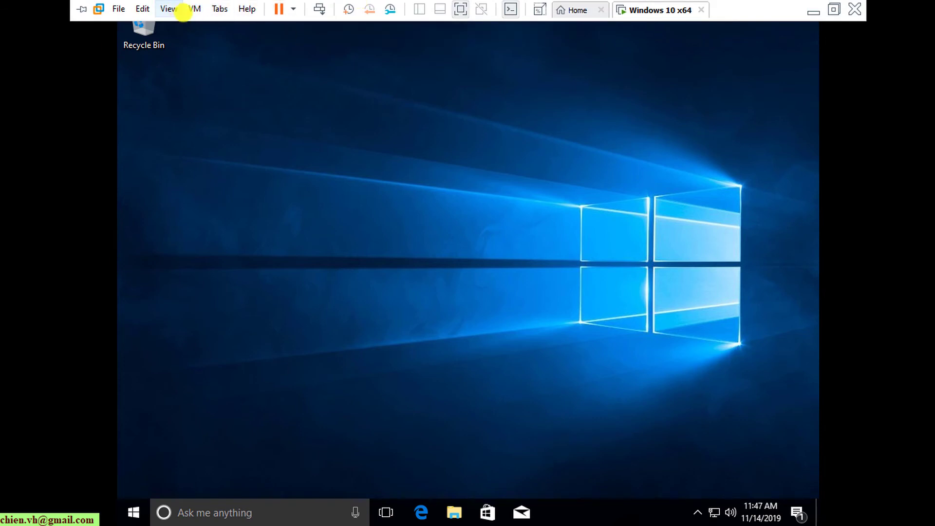
{"action": "left_click", "coordinate": [168, 8]}
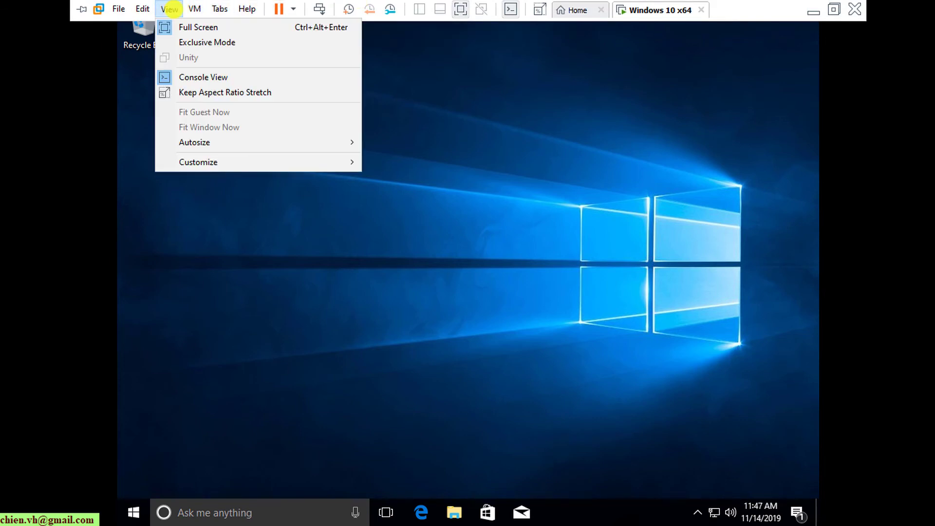
{"action": "mouse_move", "coordinate": [195, 9]}
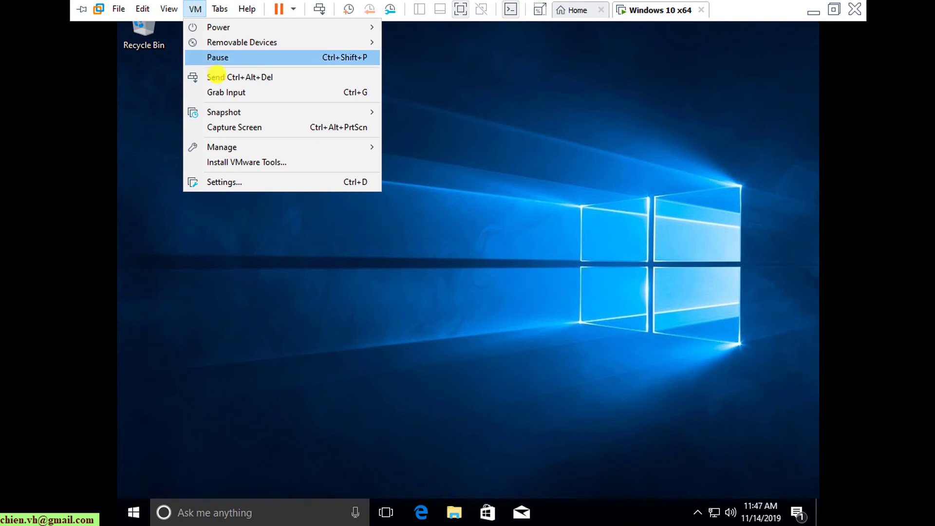
{"action": "left_click", "coordinate": [240, 161]}
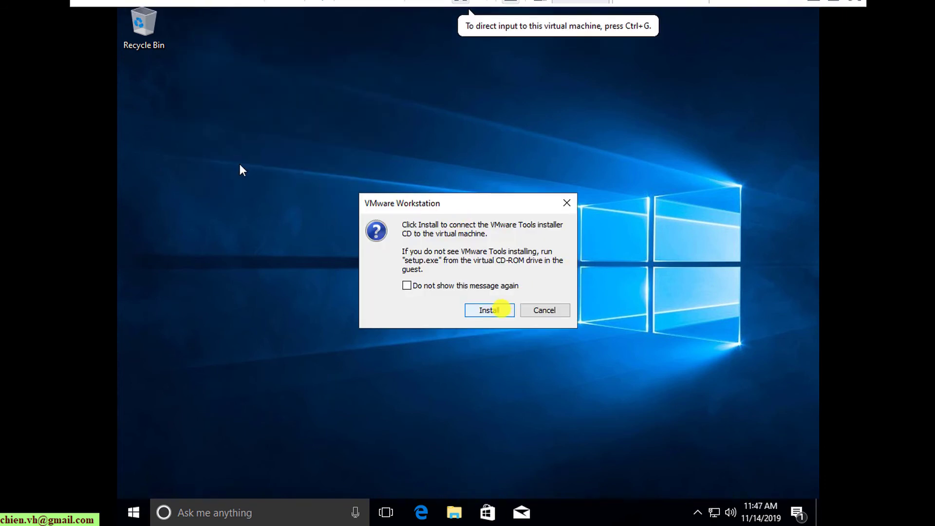
{"action": "left_click", "coordinate": [501, 309]}
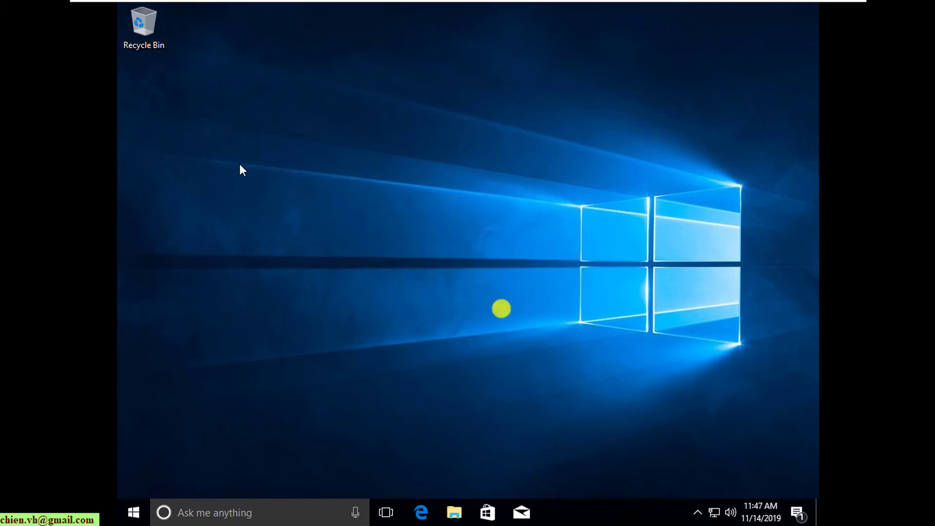
{"action": "left_click", "coordinate": [498, 281]}
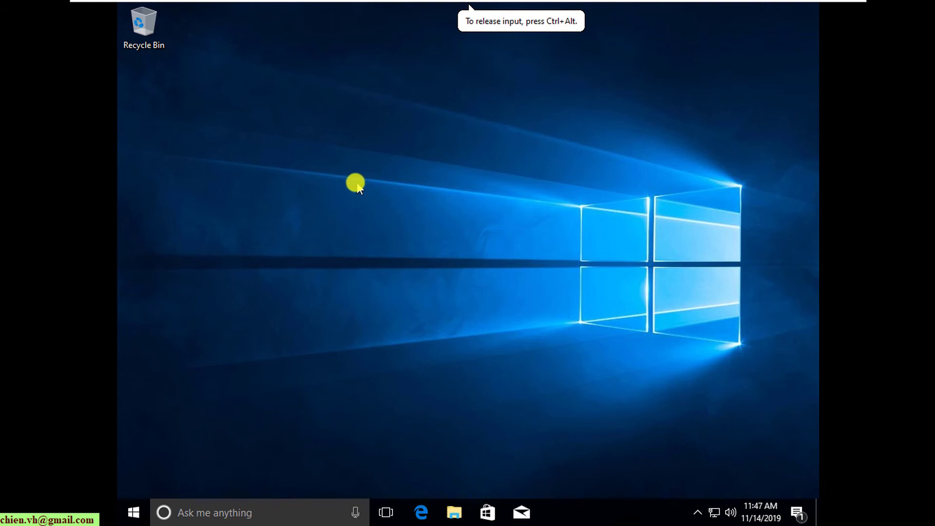
Step: Launch the VMware Tools installer from DVD Drive (D:) in This PC, allow it to run, and close File Explorer
{"action": "left_click", "coordinate": [456, 514]}
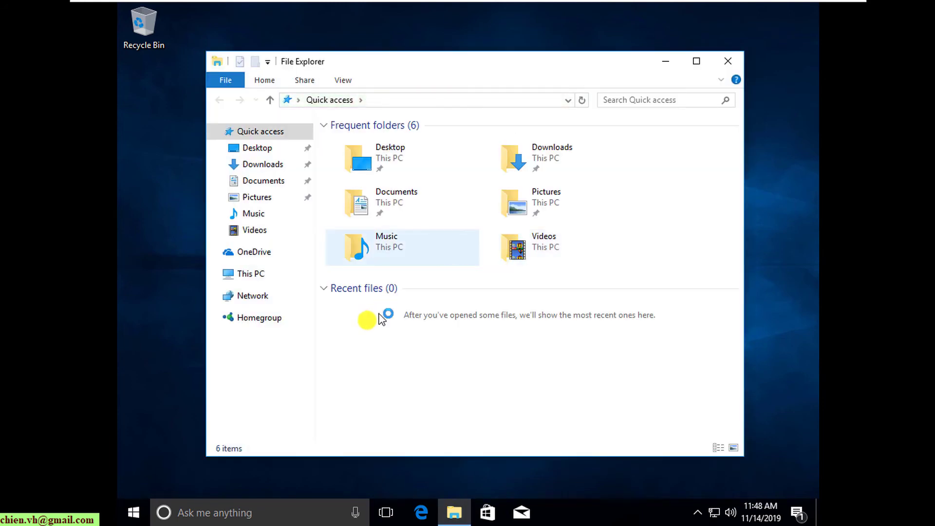
{"action": "left_click", "coordinate": [242, 274]}
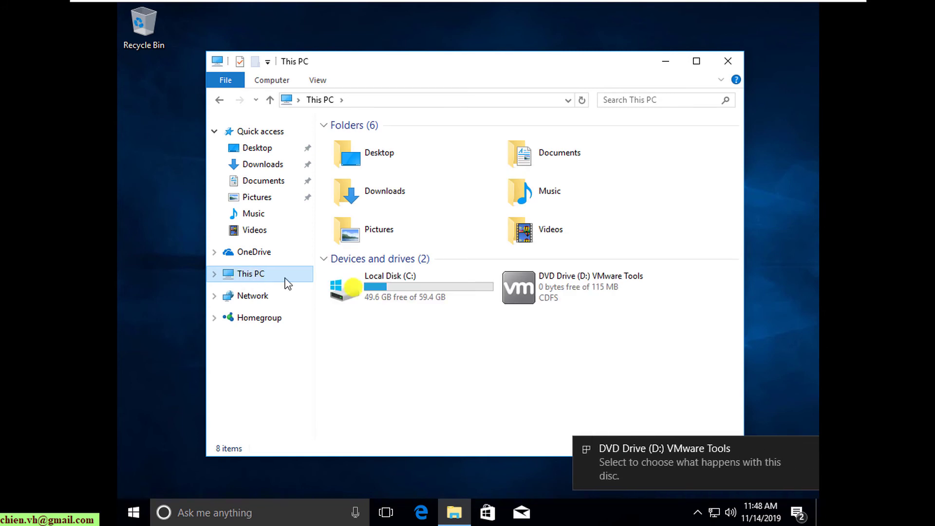
{"action": "left_click", "coordinate": [535, 287]}
{"action": "left_click", "coordinate": [538, 288]}
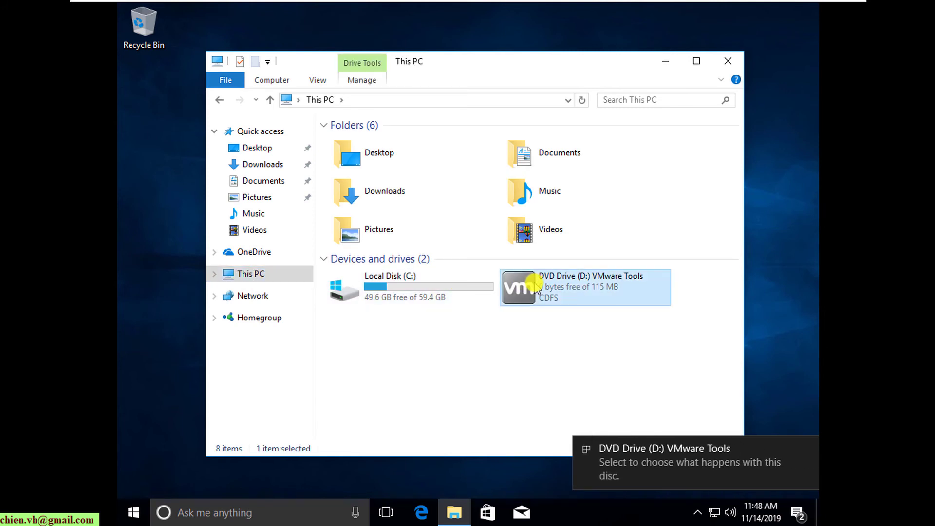
{"action": "double_click", "coordinate": [537, 288]}
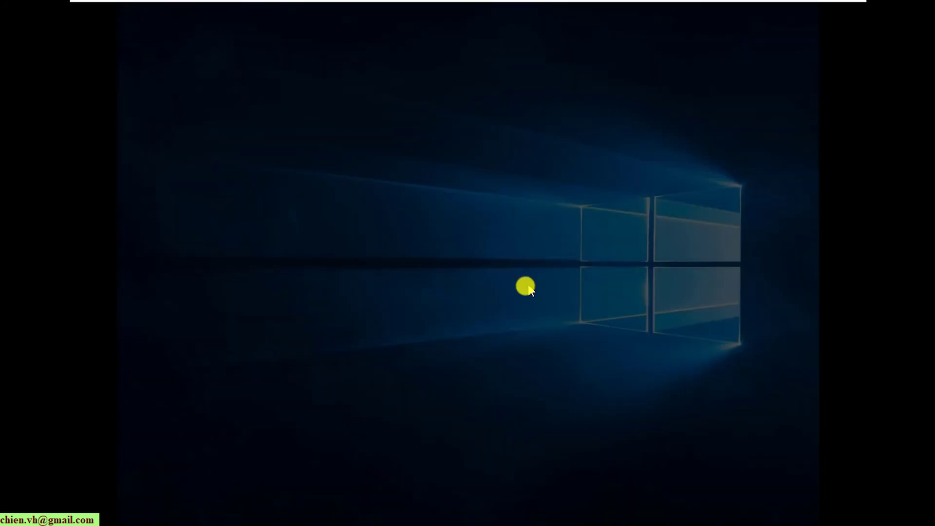
{"action": "left_click", "coordinate": [409, 347]}
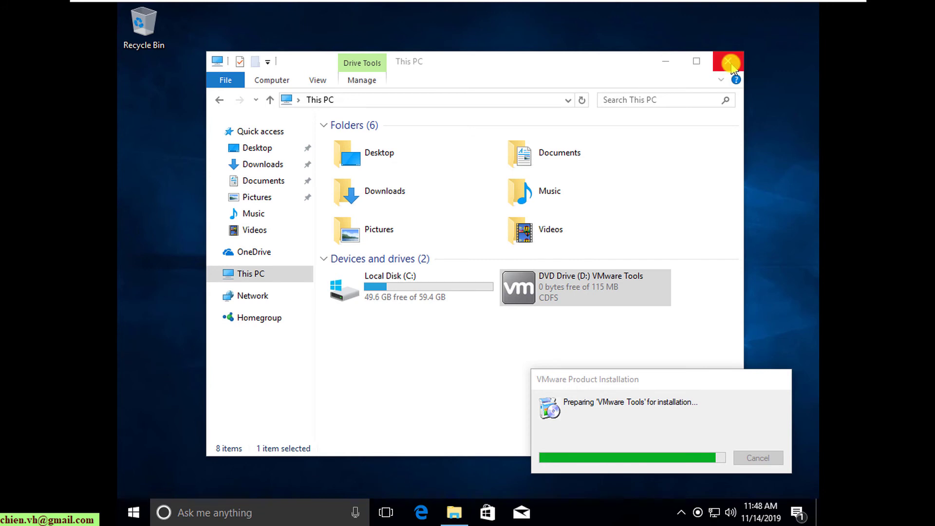
{"action": "left_click", "coordinate": [728, 62]}
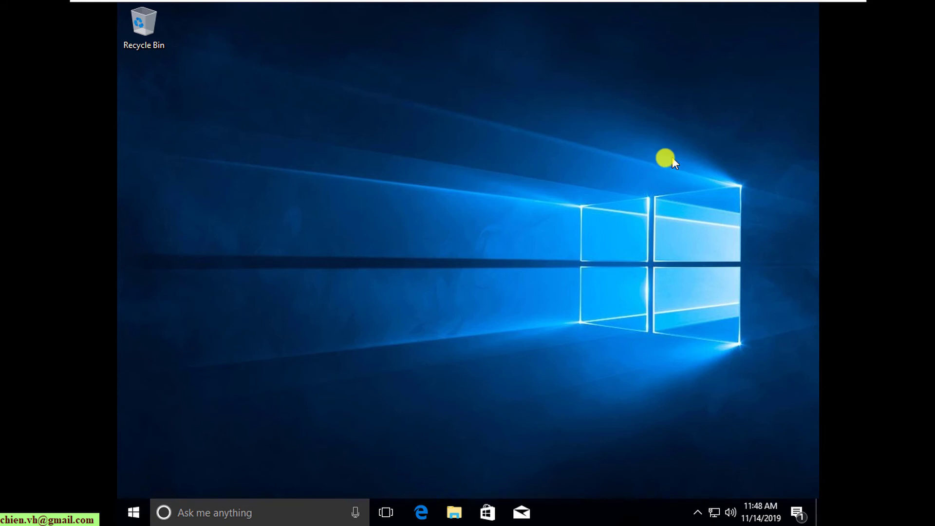
{"action": "right_click", "coordinate": [568, 168]}
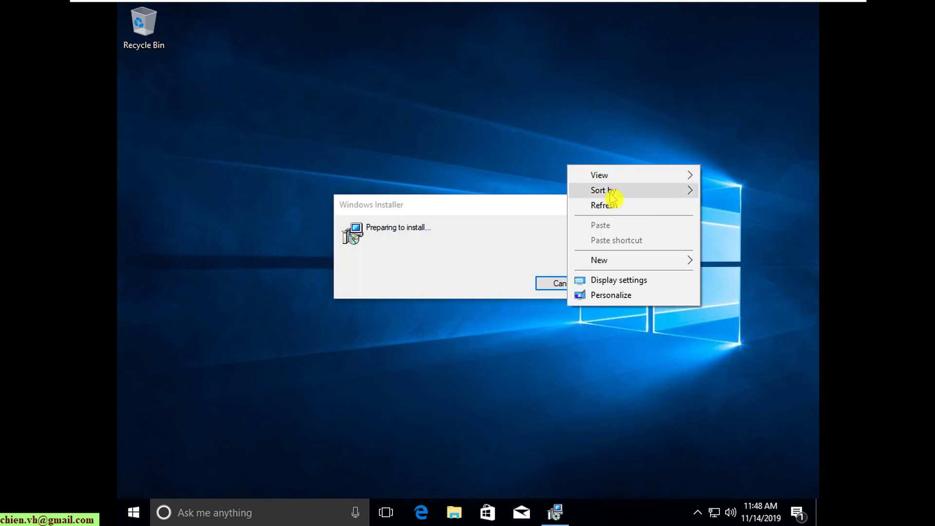
{"action": "left_click", "coordinate": [647, 202]}
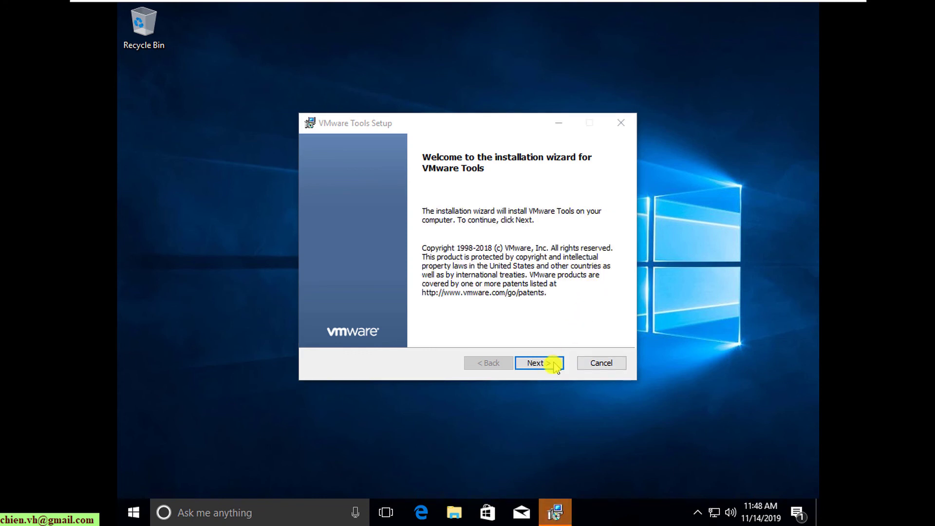
Step: Install VMware Tools with the Typical setup type, finish the wizard and decline the immediate system restart
{"action": "left_click", "coordinate": [548, 361]}
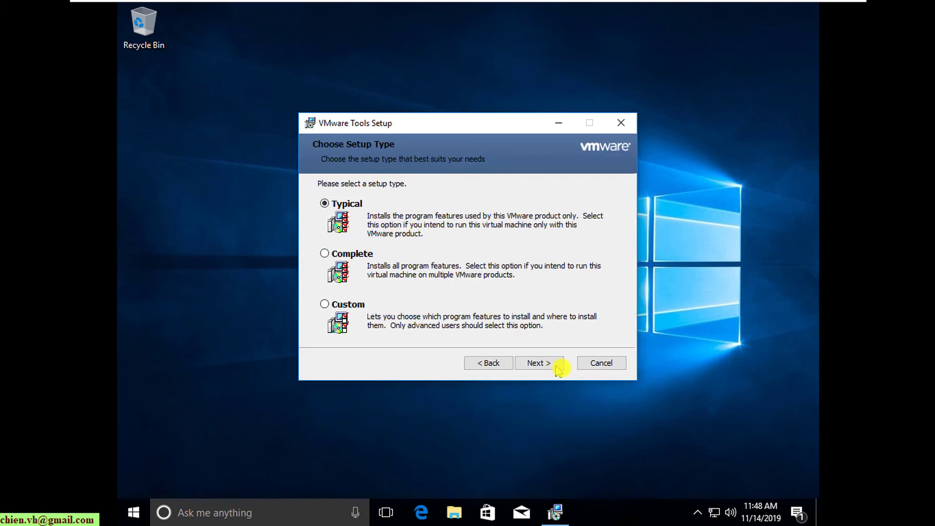
{"action": "left_click", "coordinate": [542, 364]}
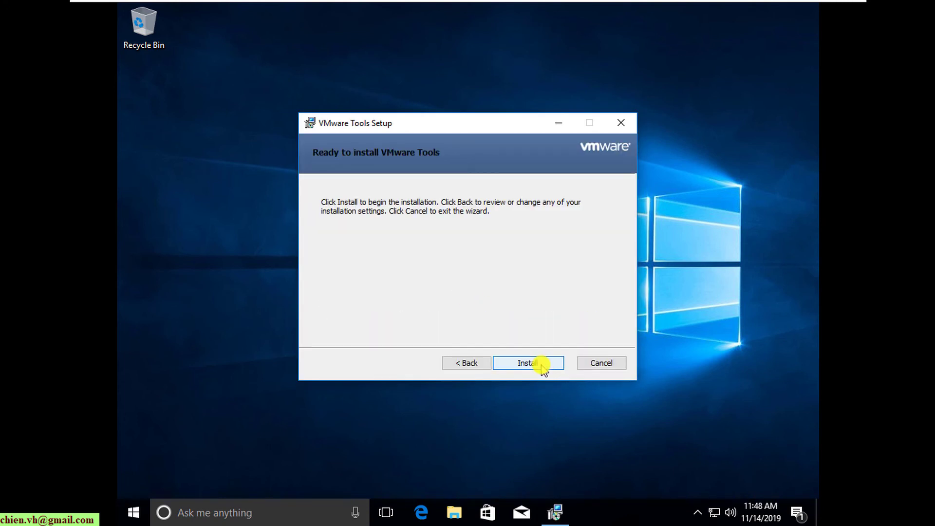
{"action": "left_click", "coordinate": [542, 364]}
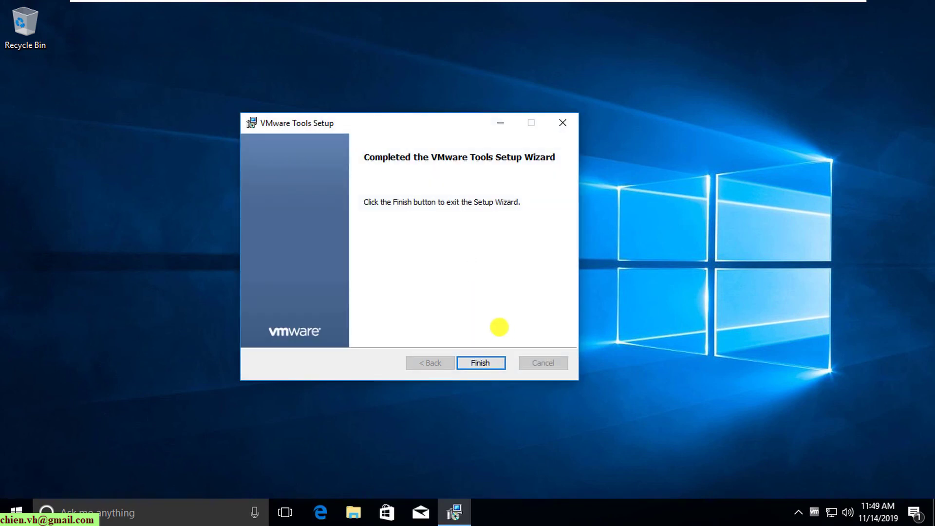
{"action": "left_click", "coordinate": [479, 365]}
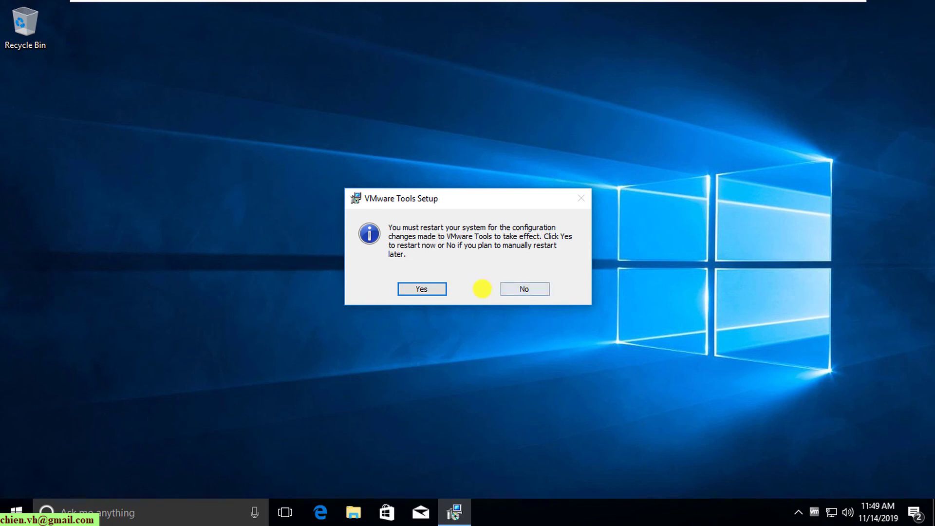
{"action": "left_click", "coordinate": [537, 289]}
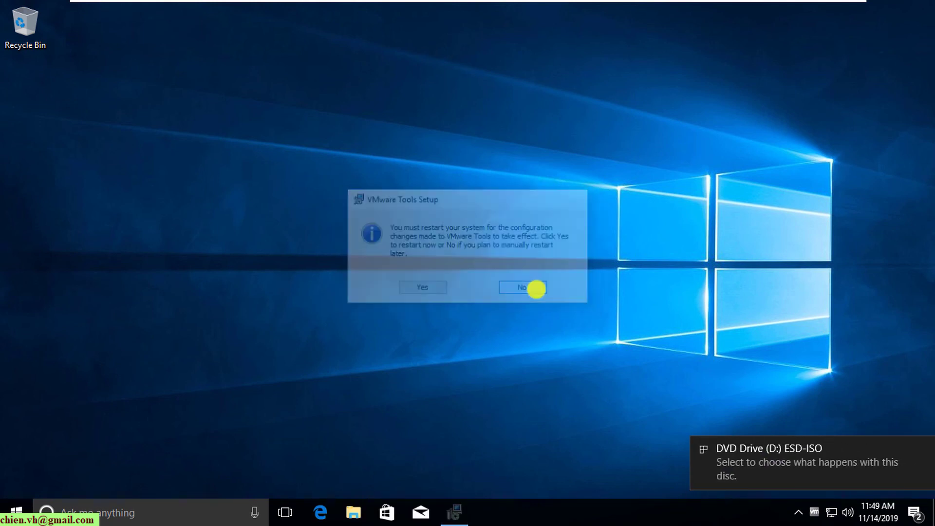
Step: Dismiss the DVD drive notification and refresh the guest desktop
{"action": "left_click", "coordinate": [927, 446]}
{"action": "right_click", "coordinate": [470, 194]}
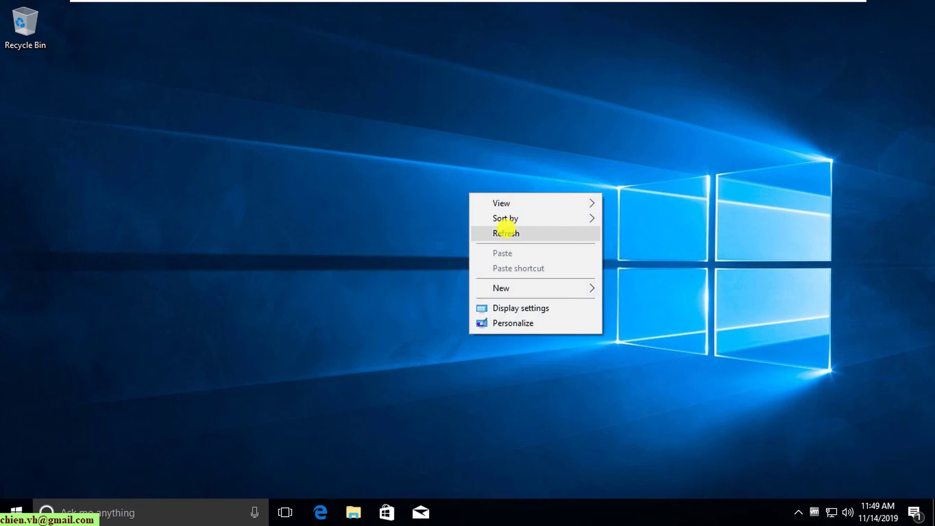
{"action": "left_click", "coordinate": [507, 232]}
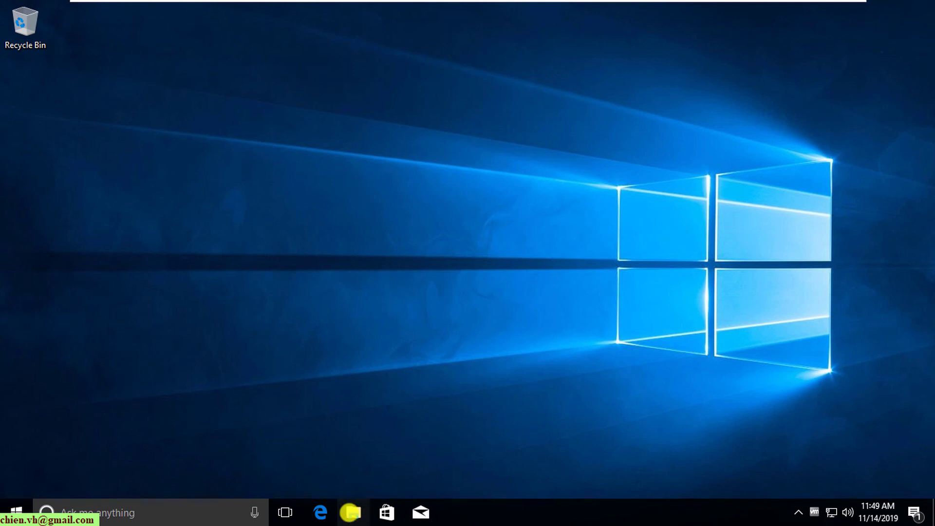
Step: Examine the contents of the Windows folder on Local Disk (C:) in a maximized File Explorer window, and close it
{"action": "left_click", "coordinate": [356, 509]}
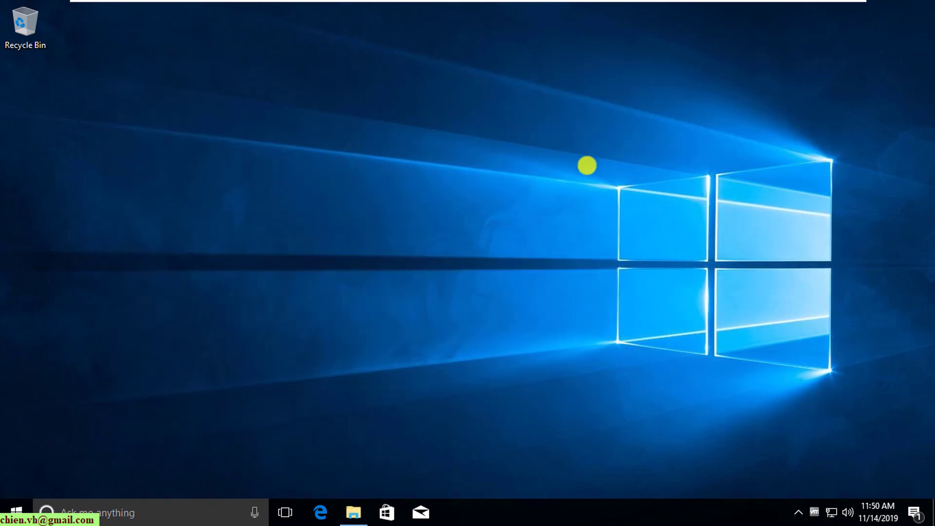
{"action": "left_click", "coordinate": [356, 507]}
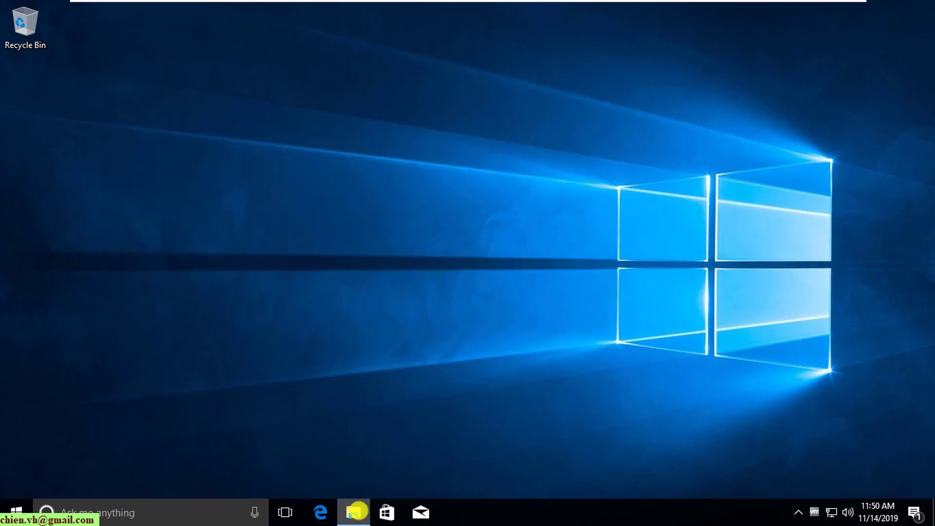
{"action": "left_click", "coordinate": [130, 274]}
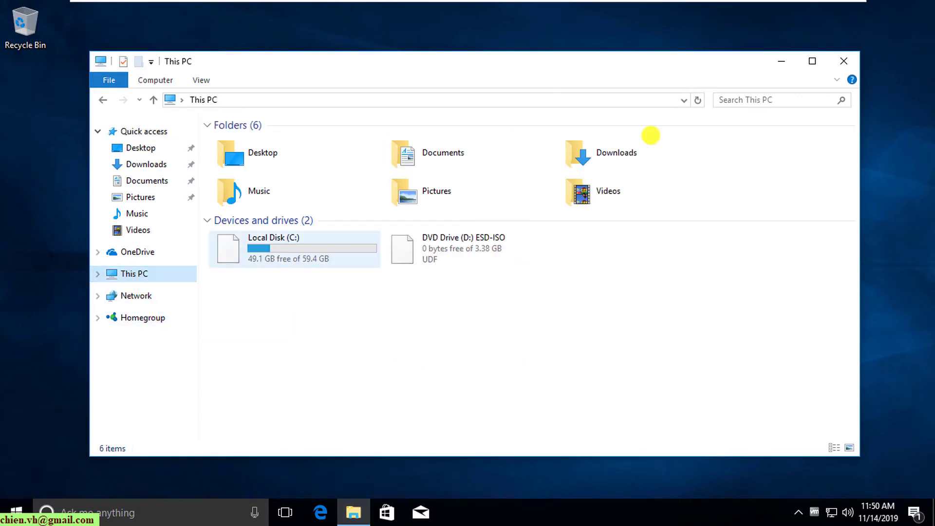
{"action": "left_click", "coordinate": [812, 60]}
{"action": "left_click", "coordinate": [208, 249]}
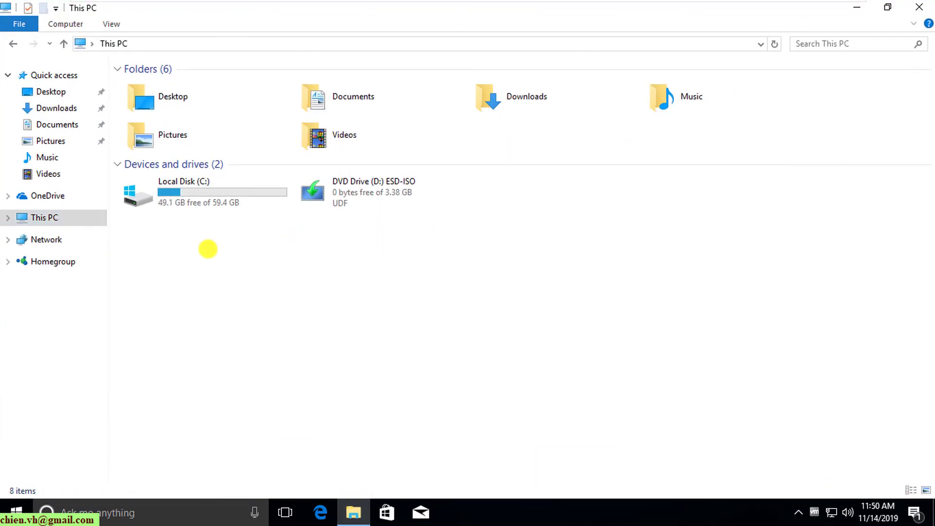
{"action": "double_click", "coordinate": [171, 185]}
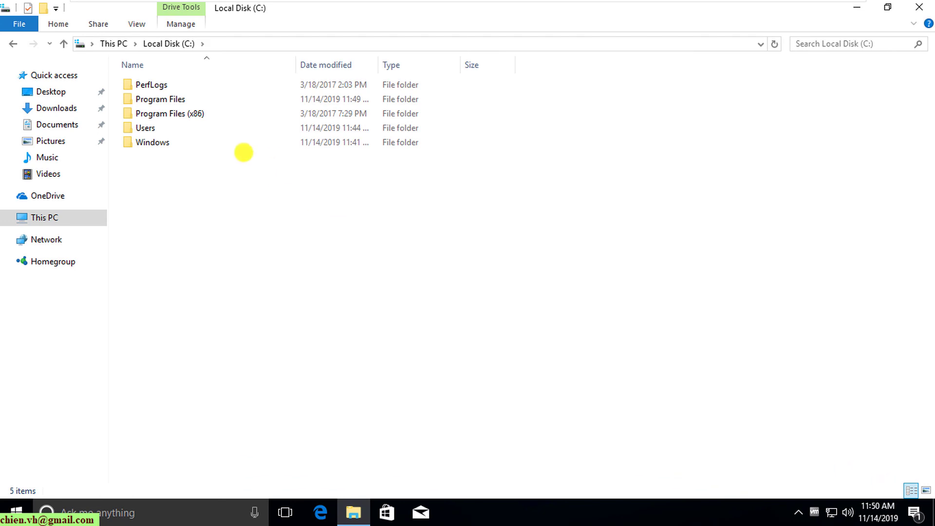
{"action": "left_click", "coordinate": [183, 142]}
{"action": "double_click", "coordinate": [183, 142]}
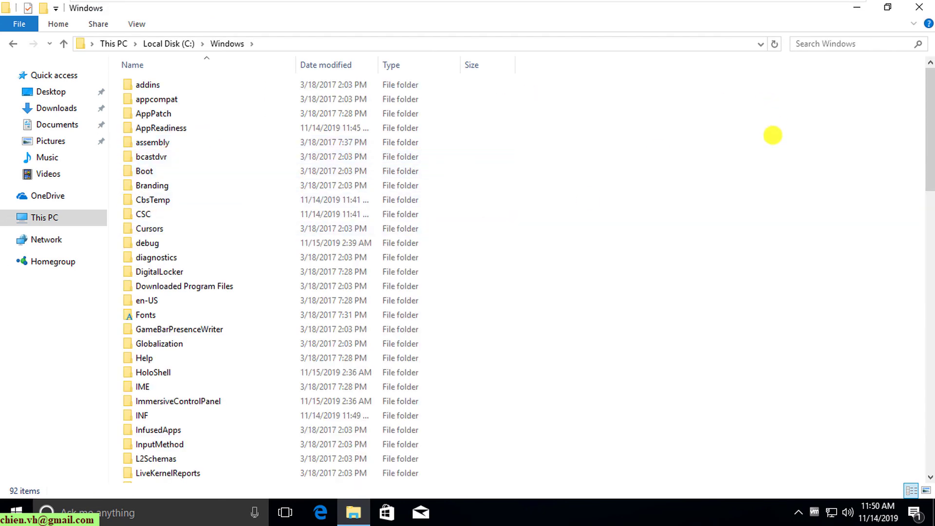
{"action": "scroll", "coordinate": [781, 247], "scroll_direction": "down", "scroll_amount": 5}
{"action": "scroll", "coordinate": [780, 247], "scroll_direction": "up", "scroll_amount": 5}
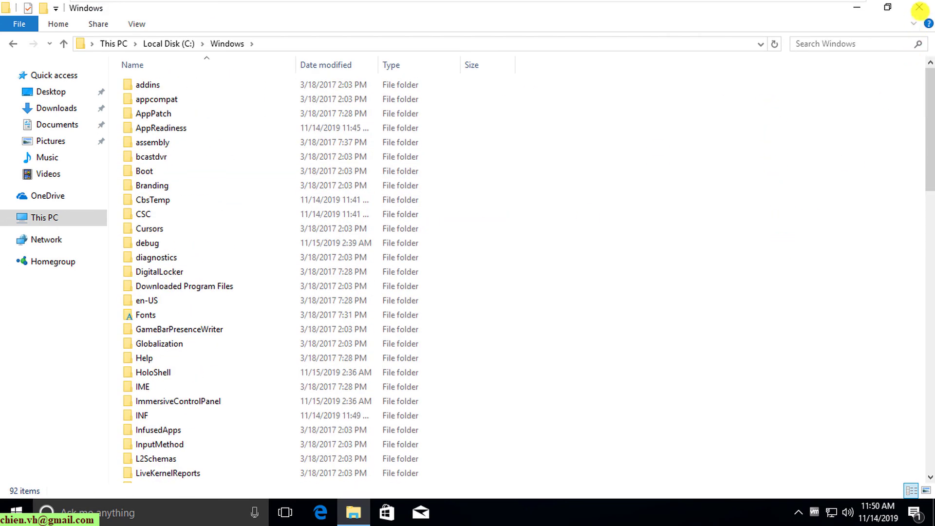
{"action": "left_click", "coordinate": [919, 6]}
Step: Look over the guest's installed apps and Start tiles, and return to the desktop
{"action": "left_click", "coordinate": [16, 511]}
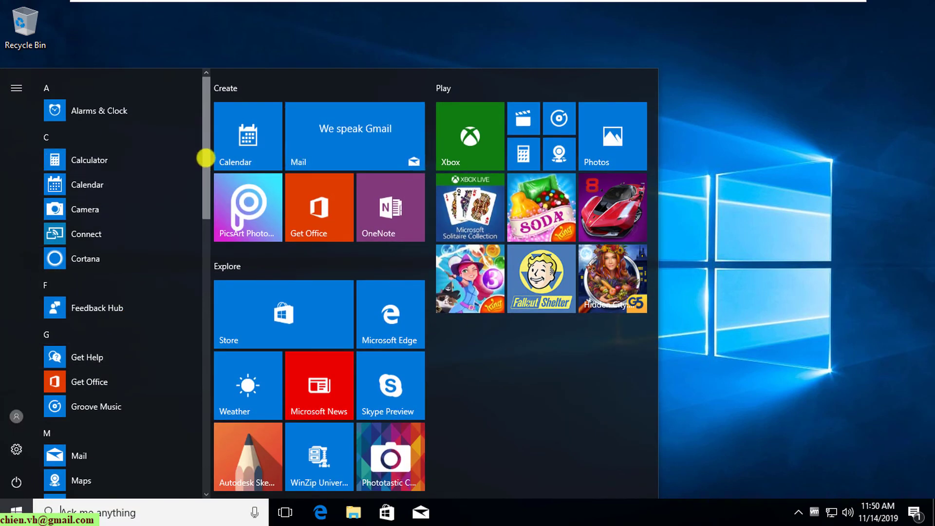
{"action": "left_click_drag", "start_coordinate": [204, 155], "coordinate": [219, 121]}
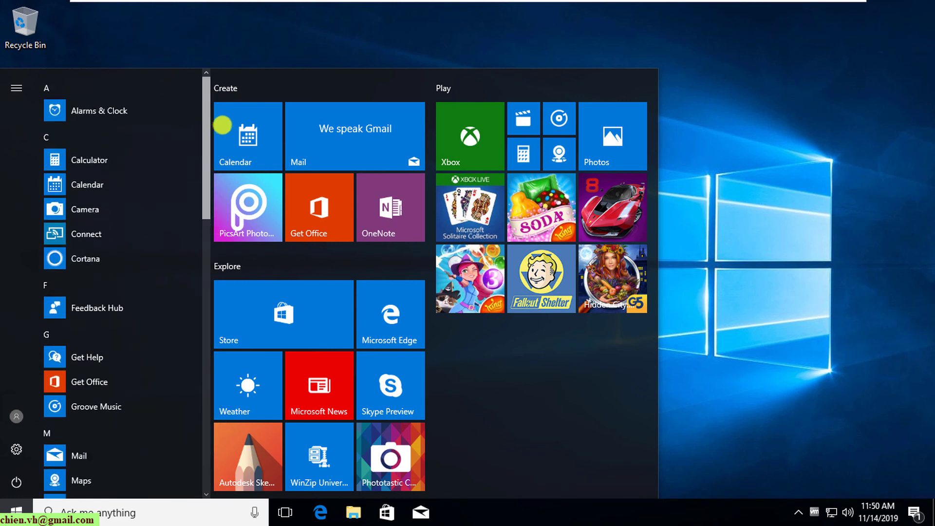
{"action": "left_click", "coordinate": [705, 151]}
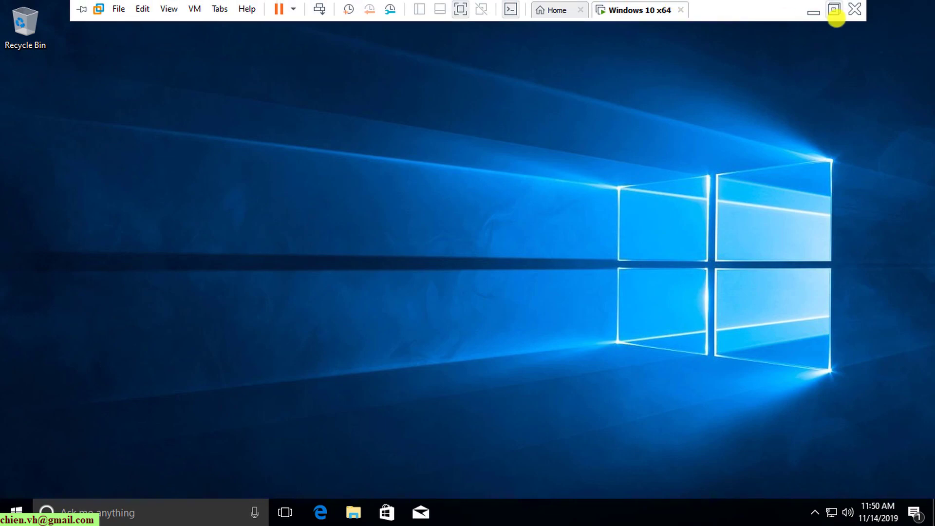
Step: Take the virtual machine out of full-screen view and bring up the Windows 10 guest's power options
{"action": "left_click", "coordinate": [836, 10]}
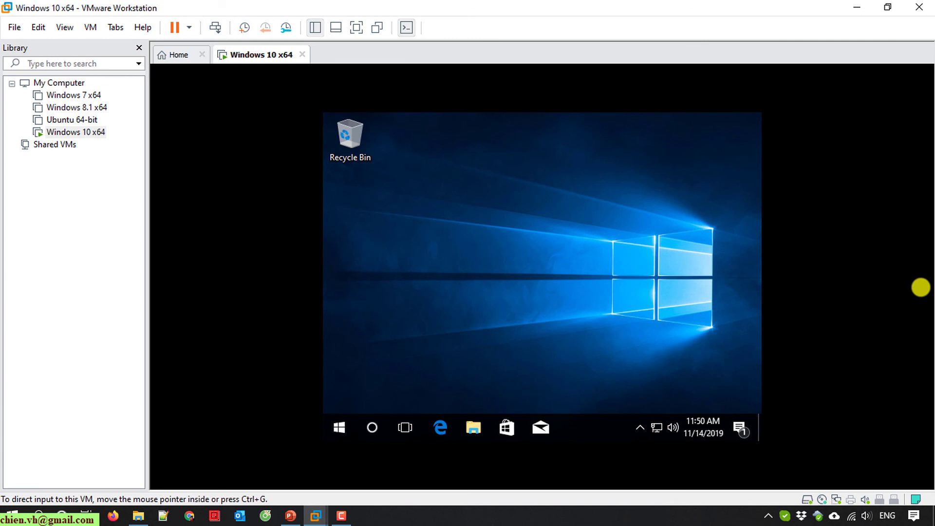
{"action": "left_click", "coordinate": [341, 427]}
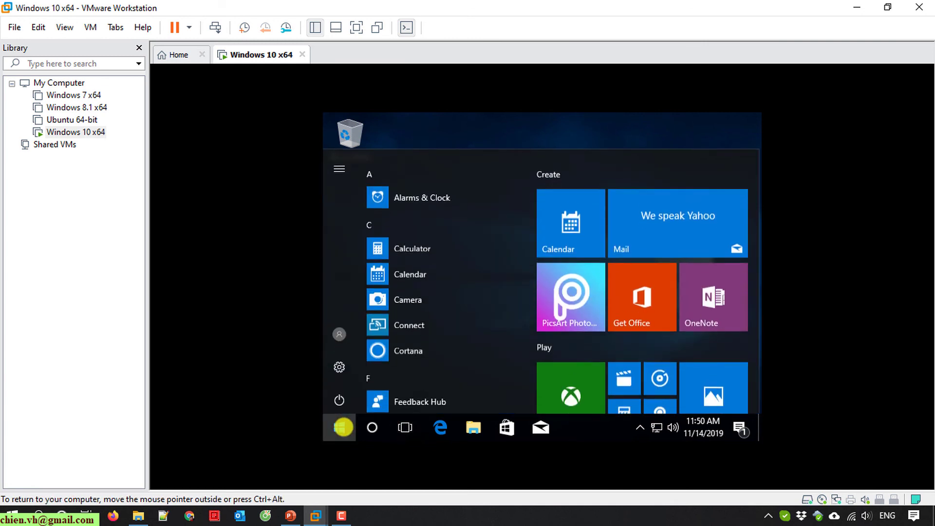
{"action": "left_click", "coordinate": [340, 397]}
{"action": "left_click", "coordinate": [365, 339]}
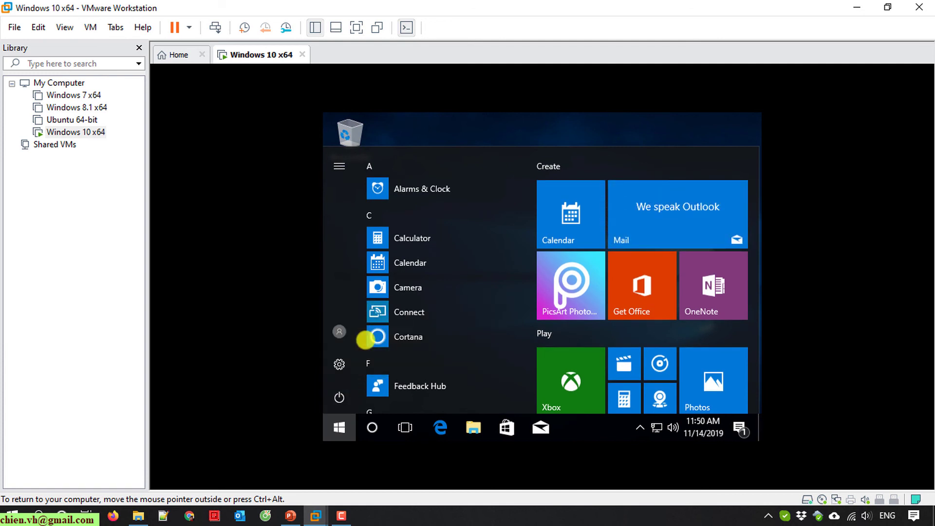